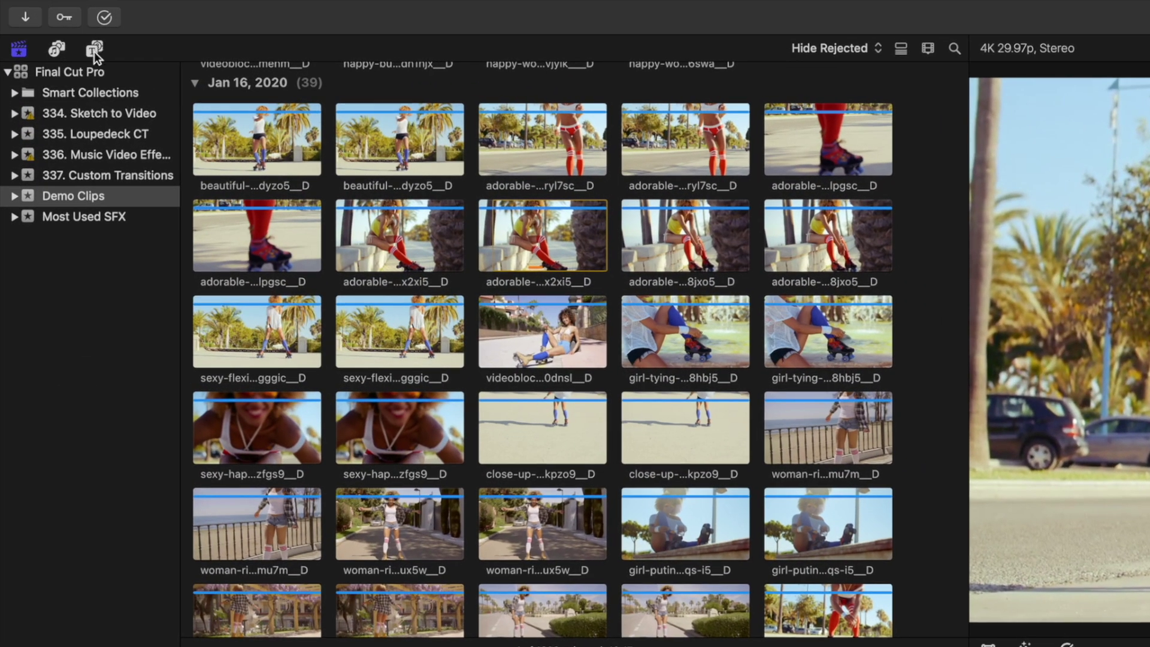
# Switch the browser from Demo Clips to the Titles and Generators view.
pyautogui.click(47, 24)
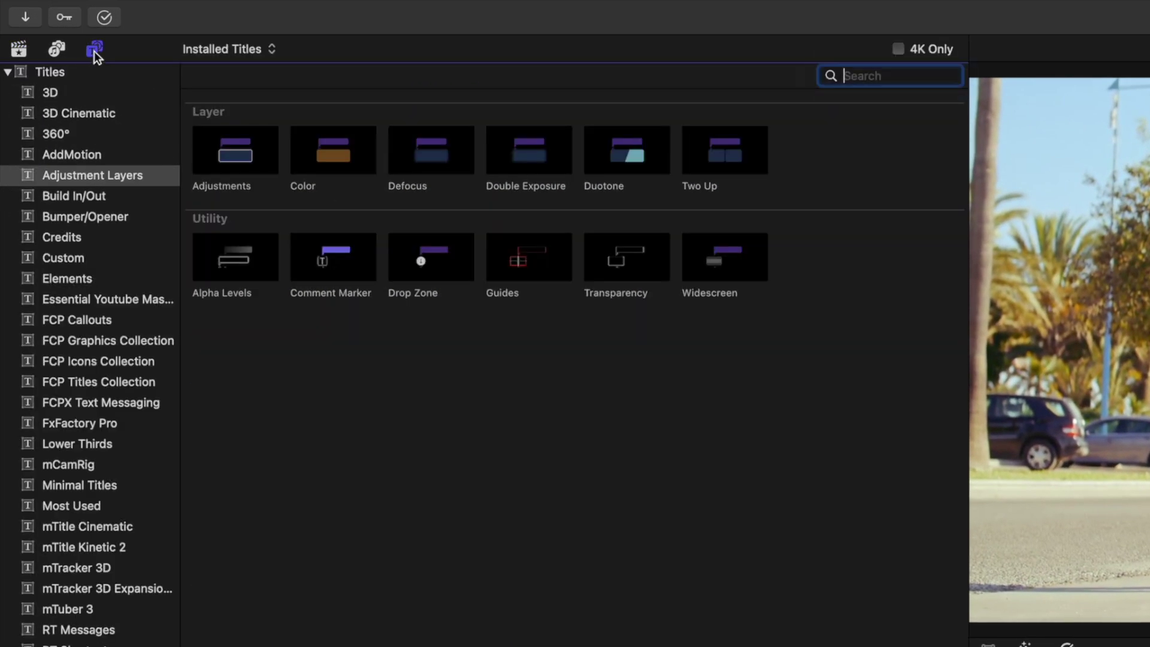
# Drop an Adjustments layer over the roller-skate cut and trim it to 20 frames.
pyautogui.moveTo(231, 154); pyautogui.dragTo(440, 290)
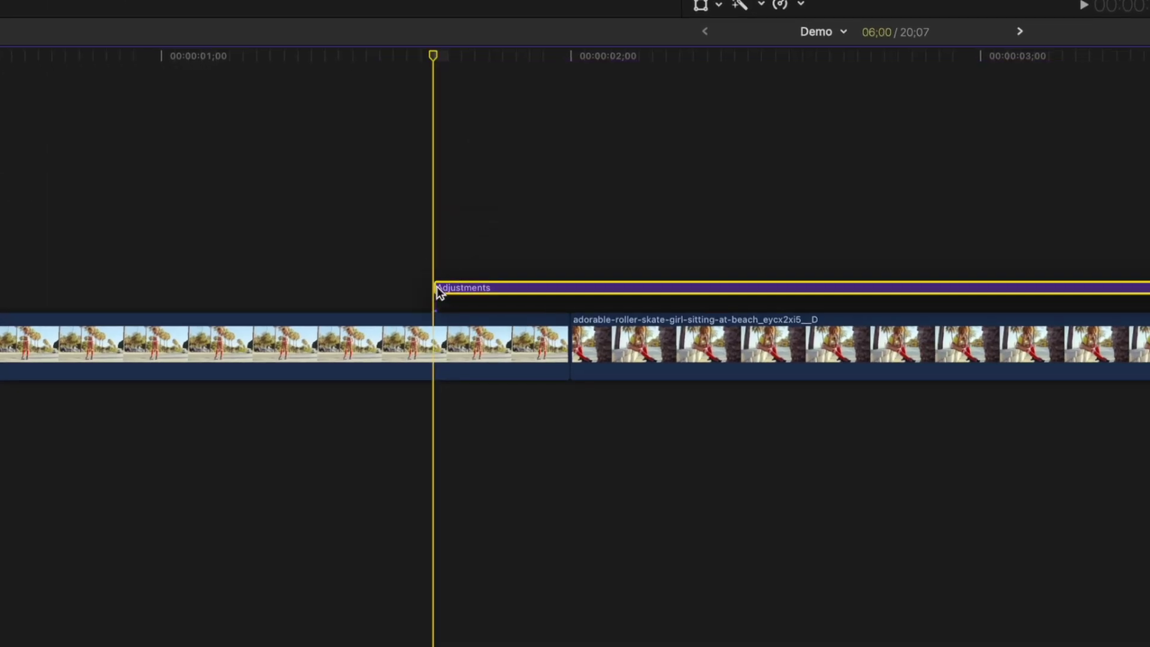
pyautogui.hotkey('shift', 'Right')
pyautogui.hotkey('shift', 'Right')
pyautogui.hotkey('alt', ']')
pyautogui.moveTo(705, 55); pyautogui.dragTo(566, 96)
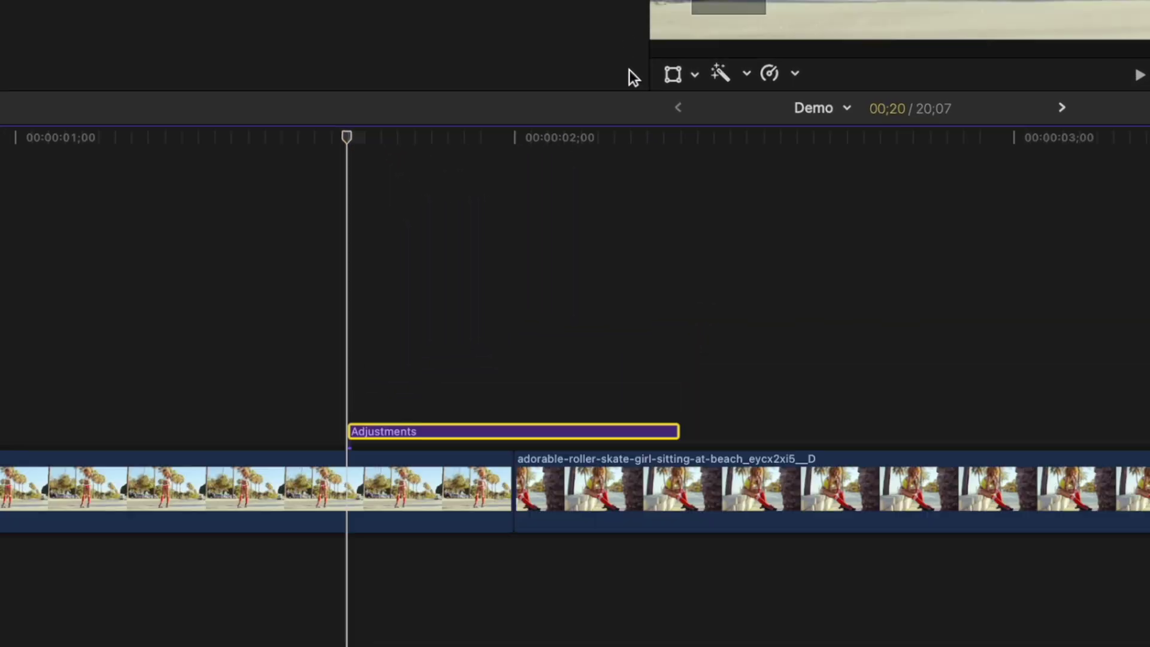
pyautogui.click(700, 5)
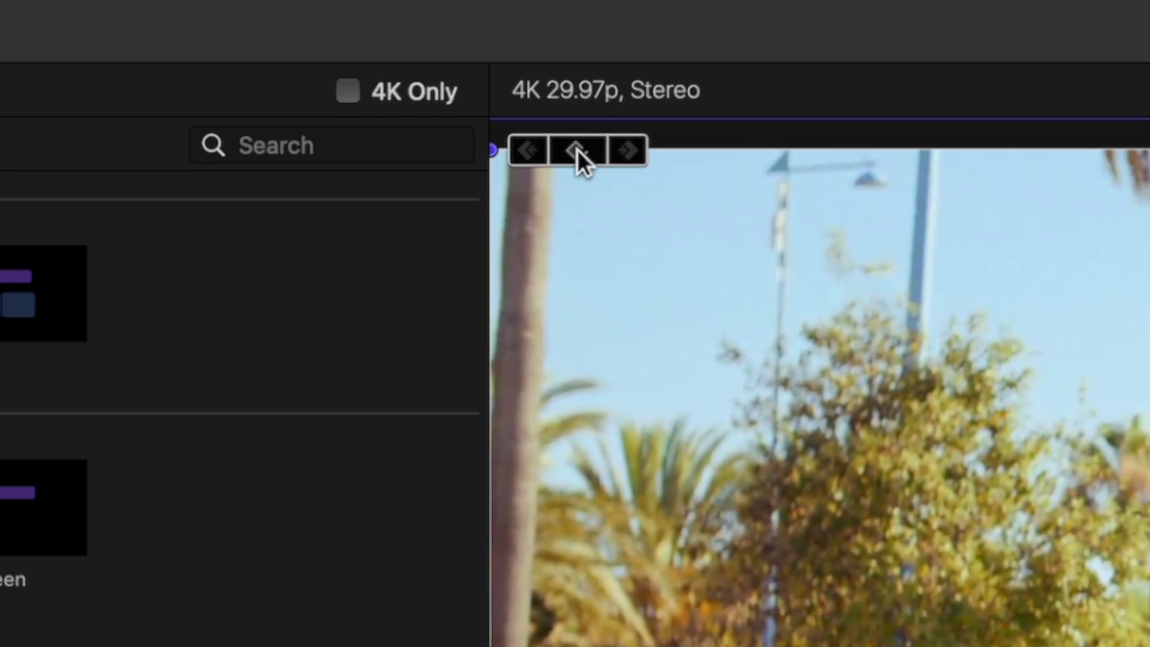
pyautogui.click(576, 150)
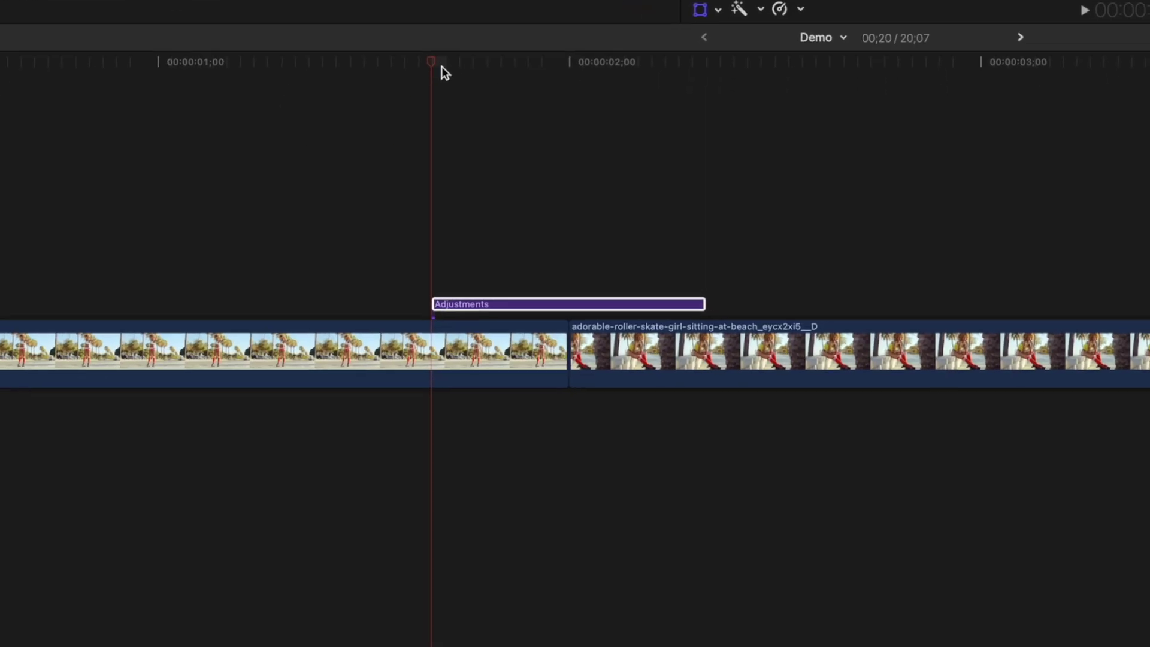
# At the adjustment layer's start, set Scale to 600% and Rotation to 180°.
pyautogui.moveTo(437, 56); pyautogui.dragTo(569, 45)
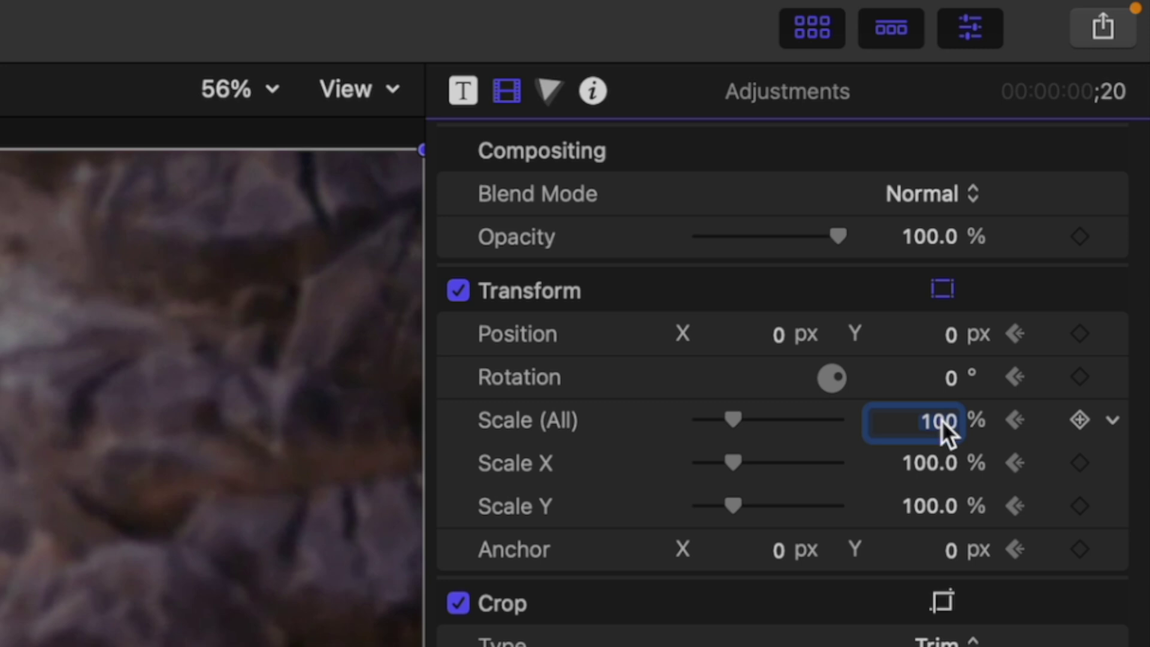
pyautogui.write('600')
pyautogui.press('Return')
pyautogui.click(943, 373)
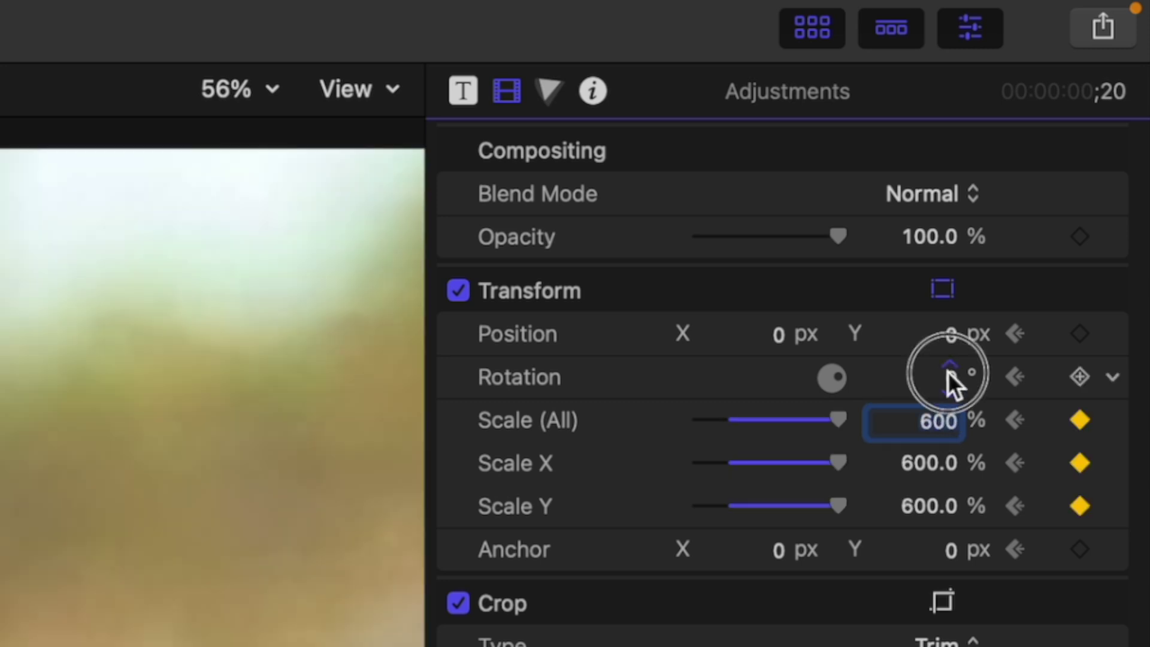
pyautogui.write('180')
pyautogui.press('Return')
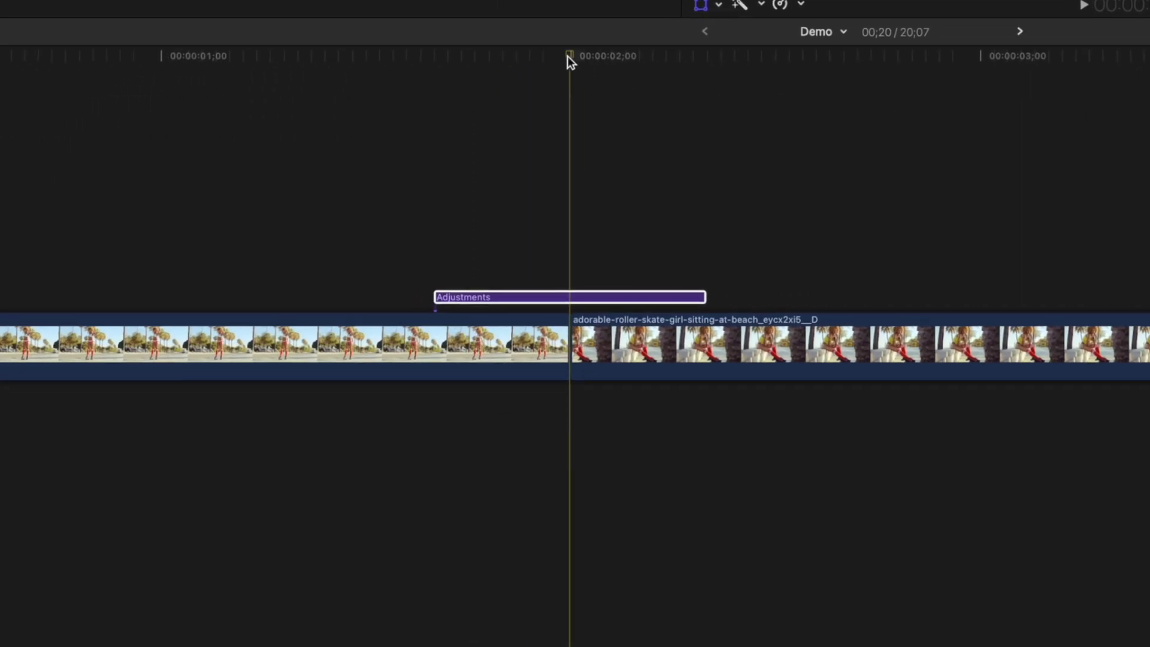
# At the layer's end, set Scale to 100% and Rotation to 360°.
pyautogui.moveTo(566, 56); pyautogui.dragTo(700, 39)
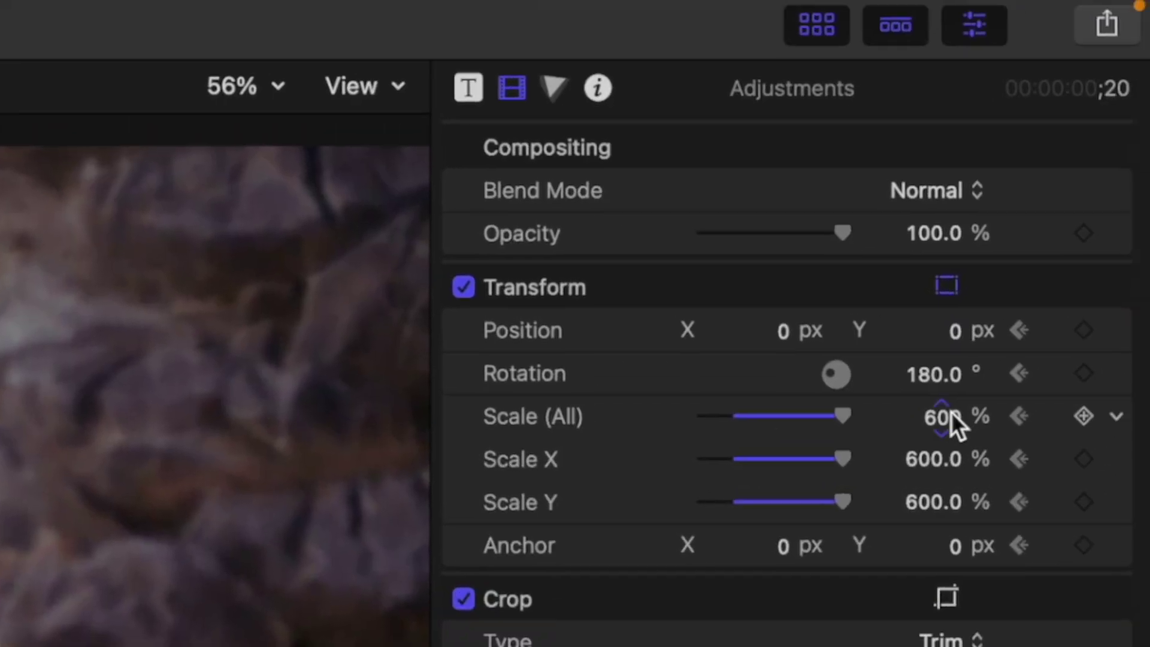
pyautogui.click(945, 415)
pyautogui.write('100')
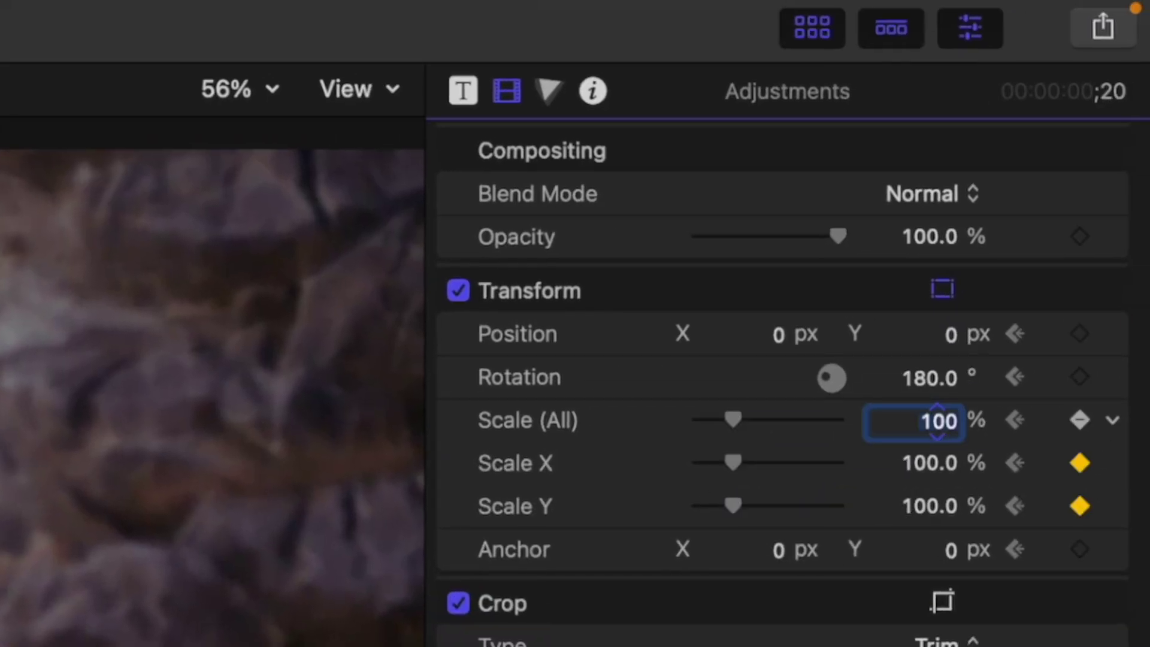
pyautogui.click(938, 383)
pyautogui.write('360')
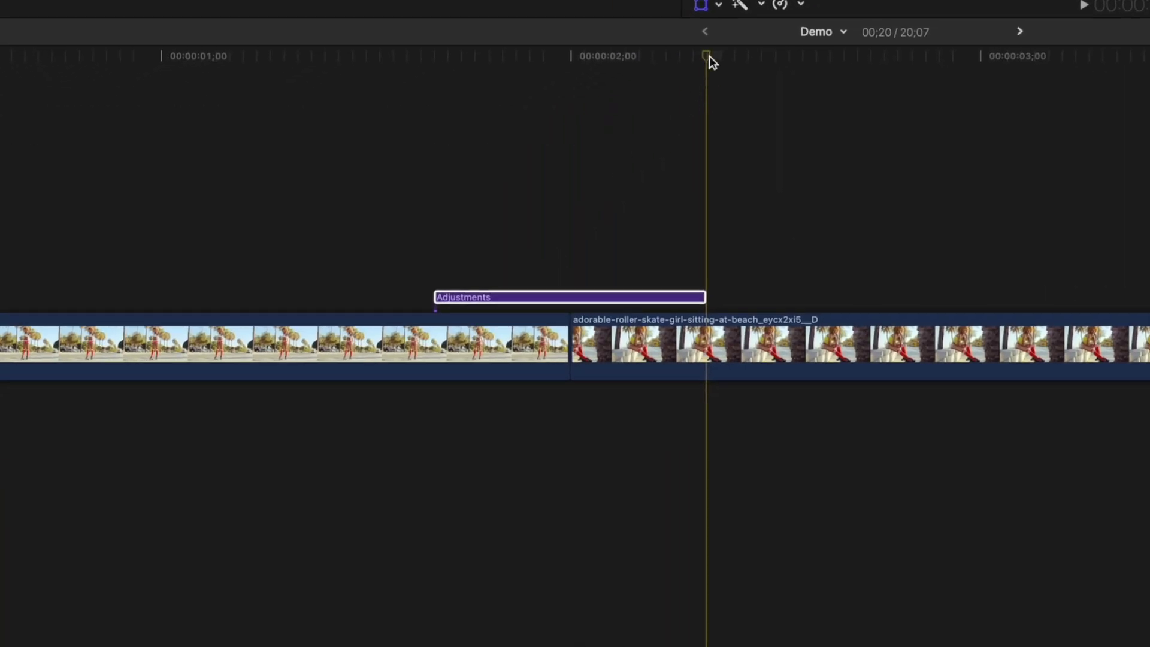
pyautogui.moveTo(709, 55); pyautogui.dragTo(580, 89)
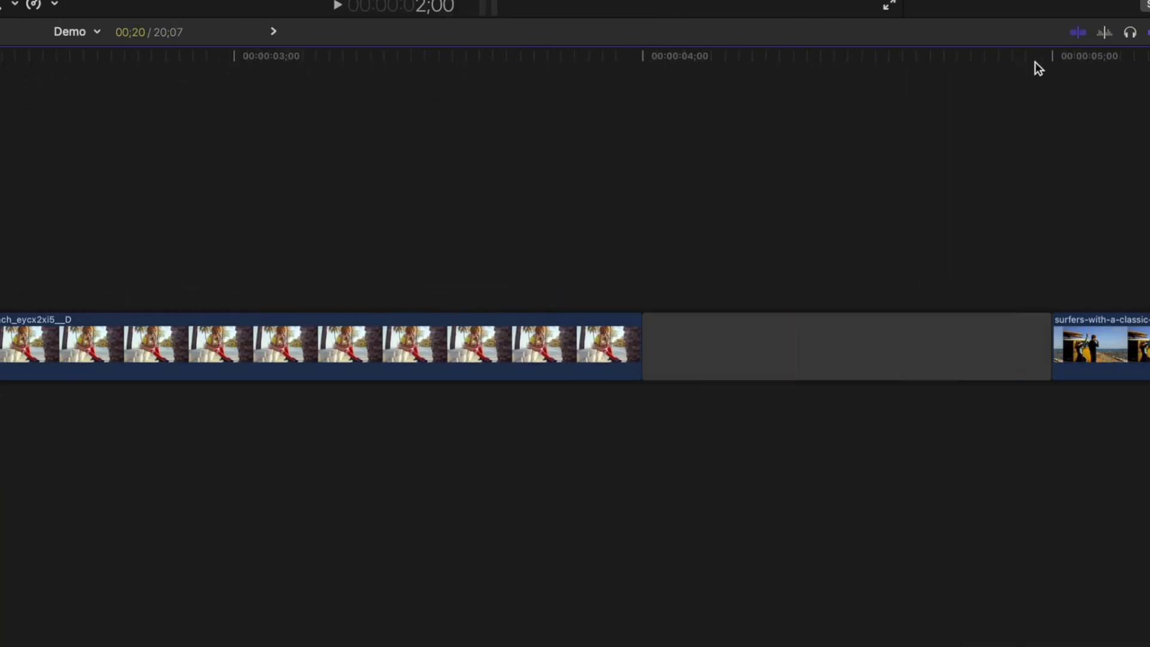
# Apply the Radial effect from the Blur category to the Adjustments layer.
pyautogui.click(1122, 32)
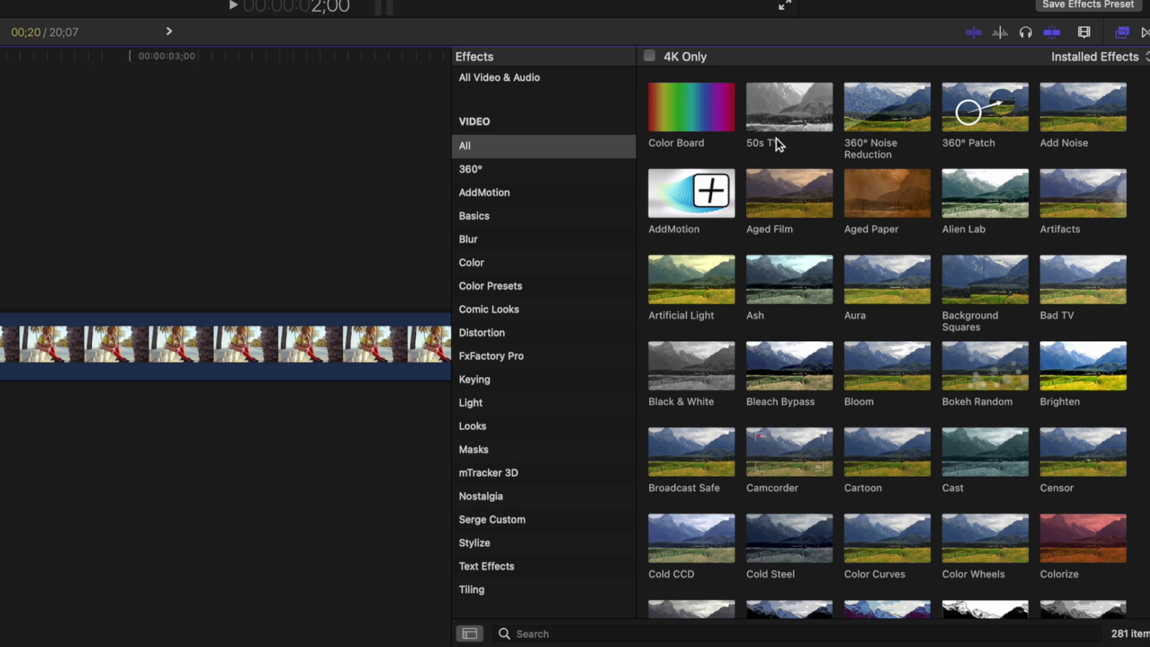
pyautogui.click(509, 241)
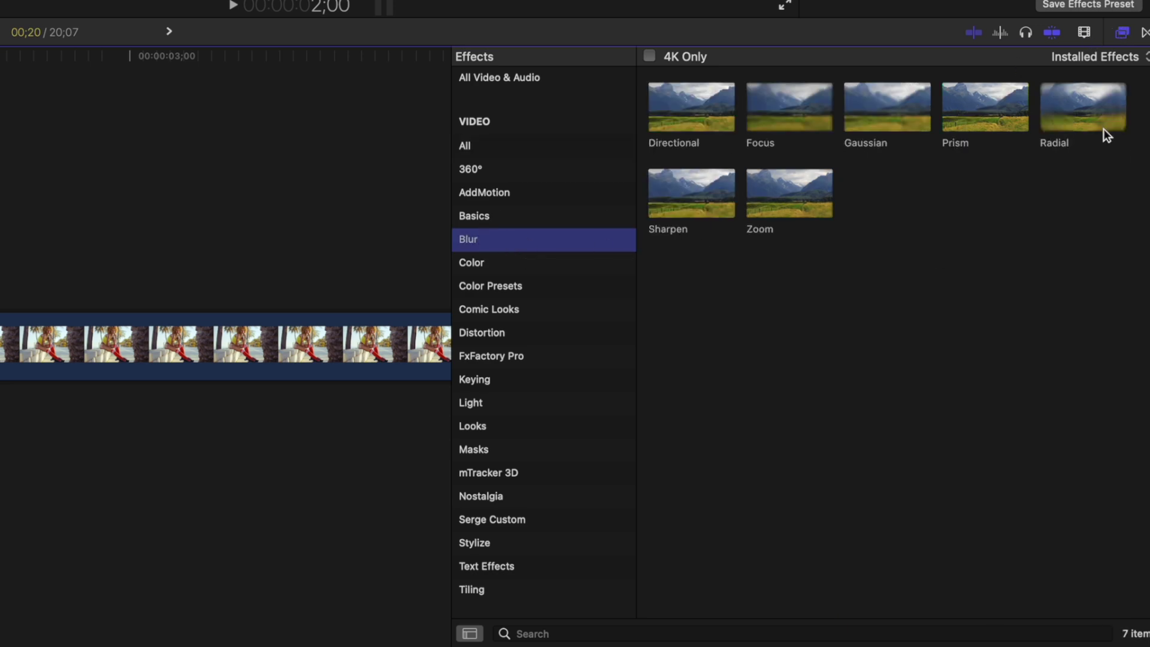
pyautogui.moveTo(1104, 117); pyautogui.dragTo(0, 287)
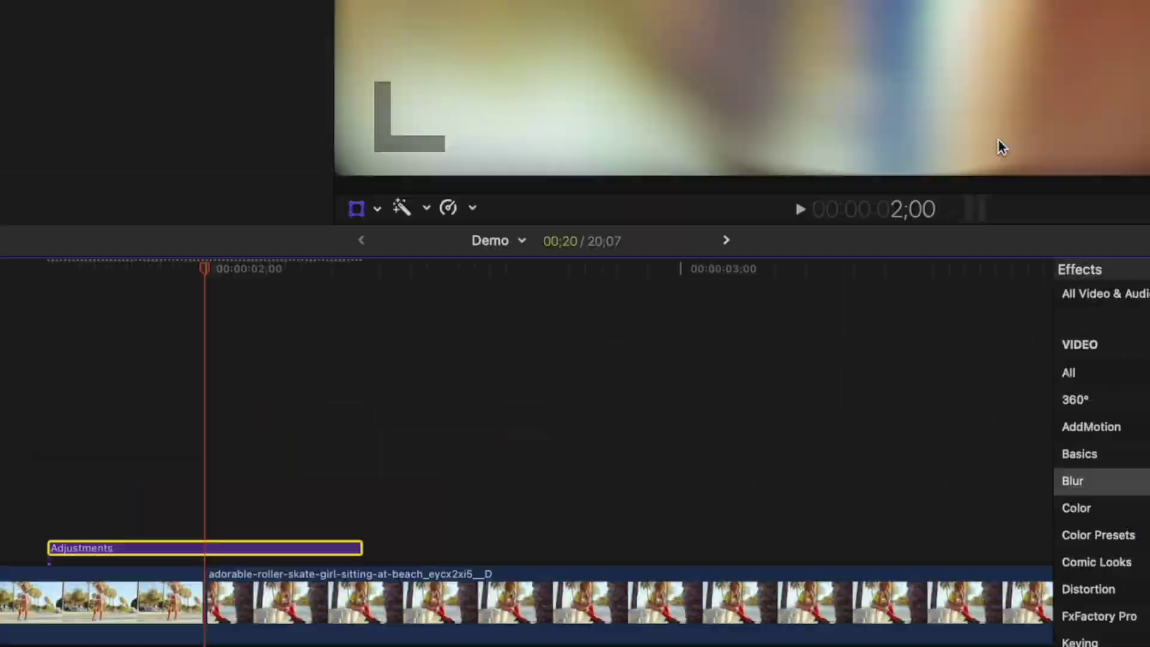
pyautogui.click(925, 245)
# Keyframe the Radial blur Amount at 50, then at 0 further along the layer.
pyautogui.write('50')
pyautogui.press('Return')
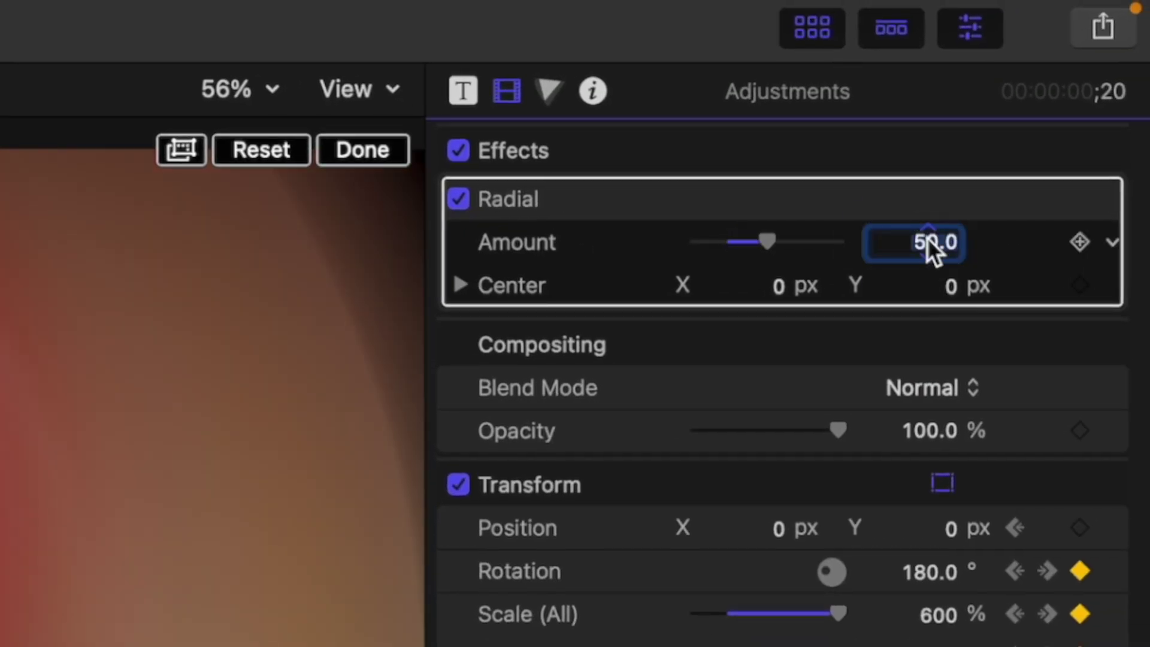
pyautogui.click(1078, 240)
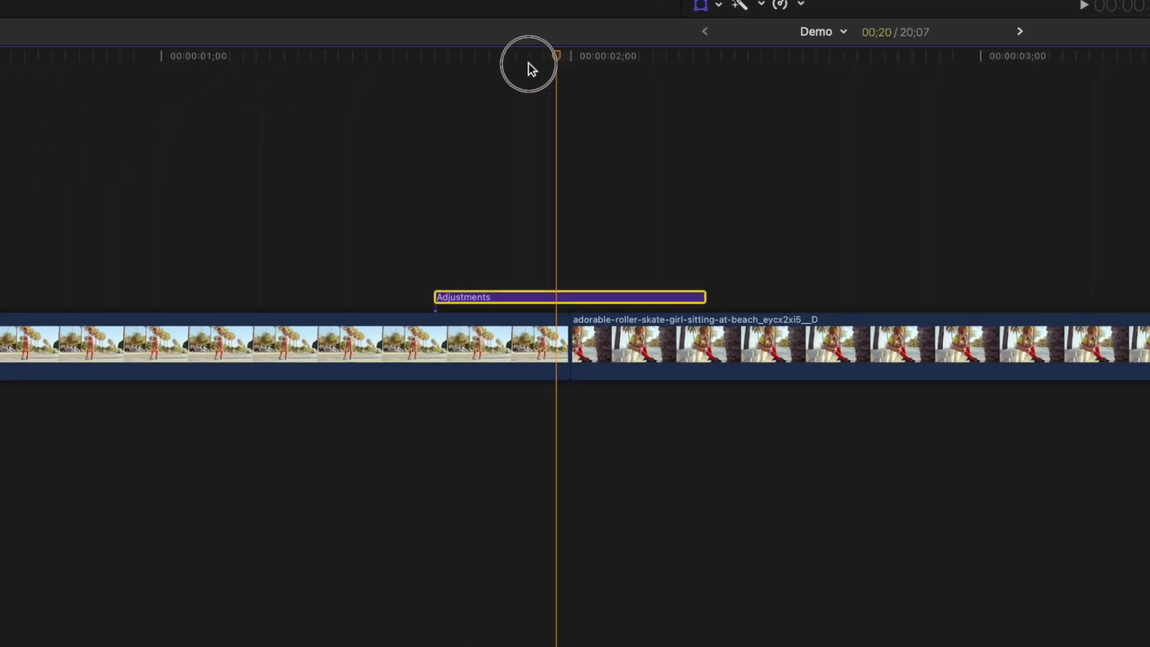
pyautogui.moveTo(528, 62); pyautogui.dragTo(438, 72)
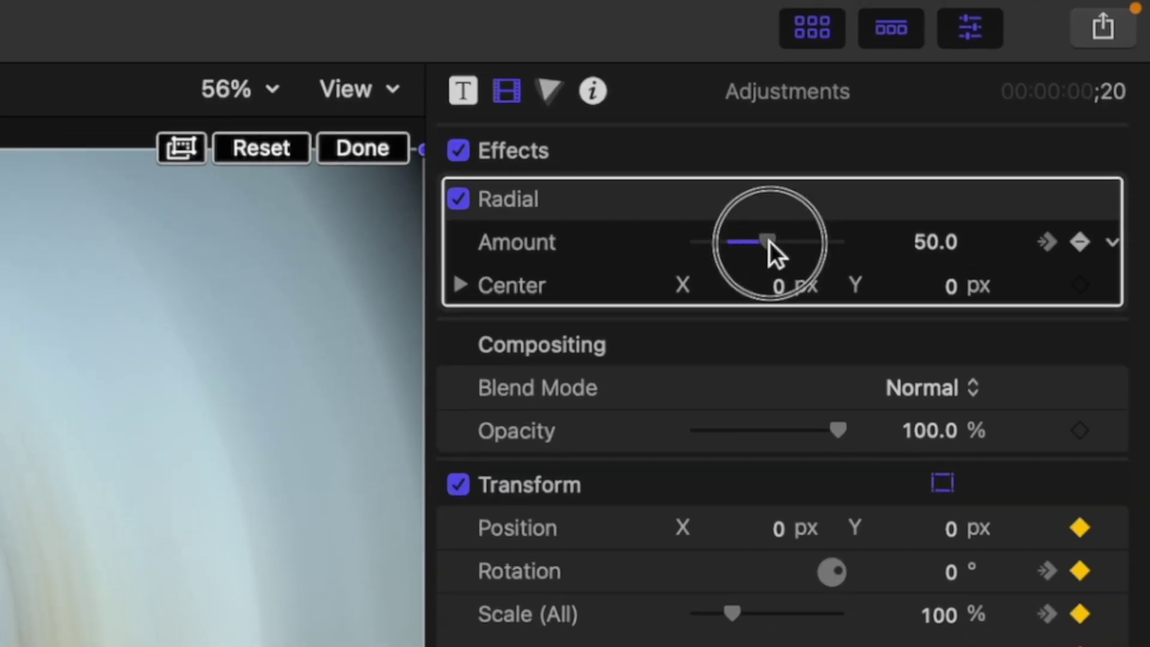
pyautogui.moveTo(769, 241); pyautogui.dragTo(647, 245)
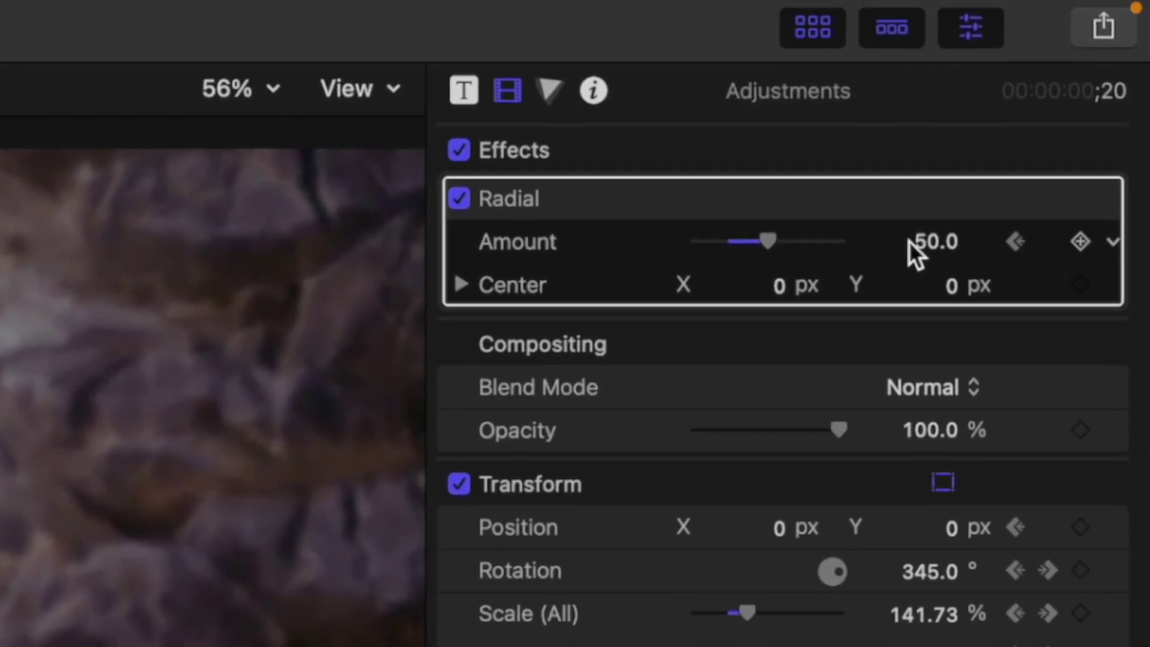
pyautogui.click(932, 242)
pyautogui.write('0')
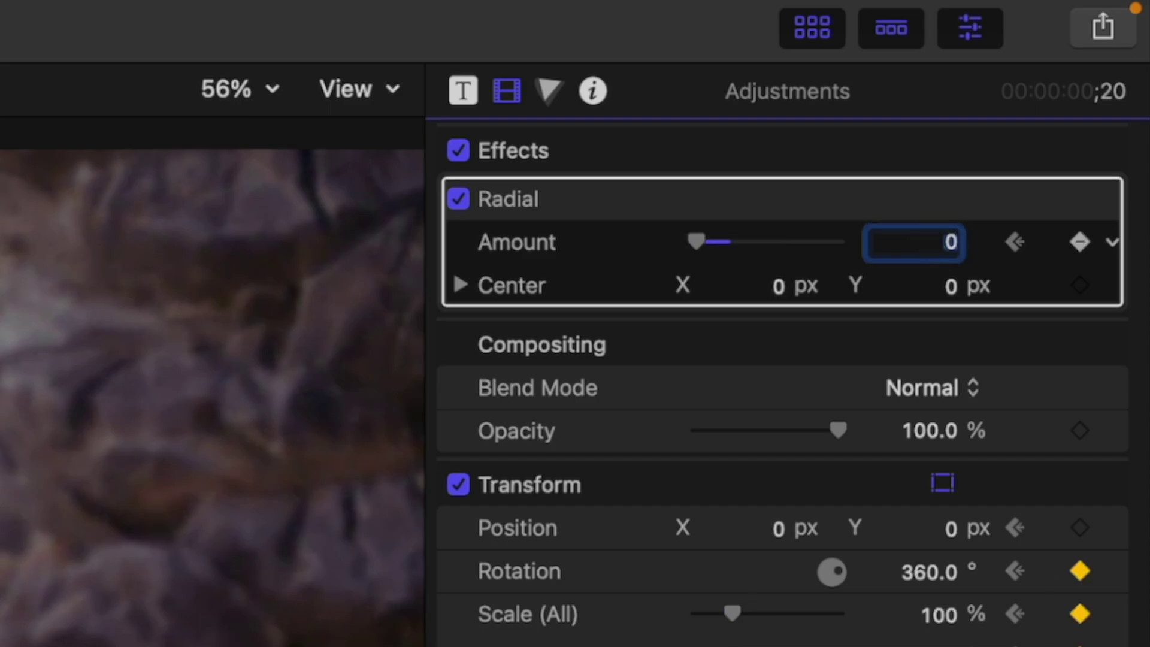
pyautogui.press('Return')
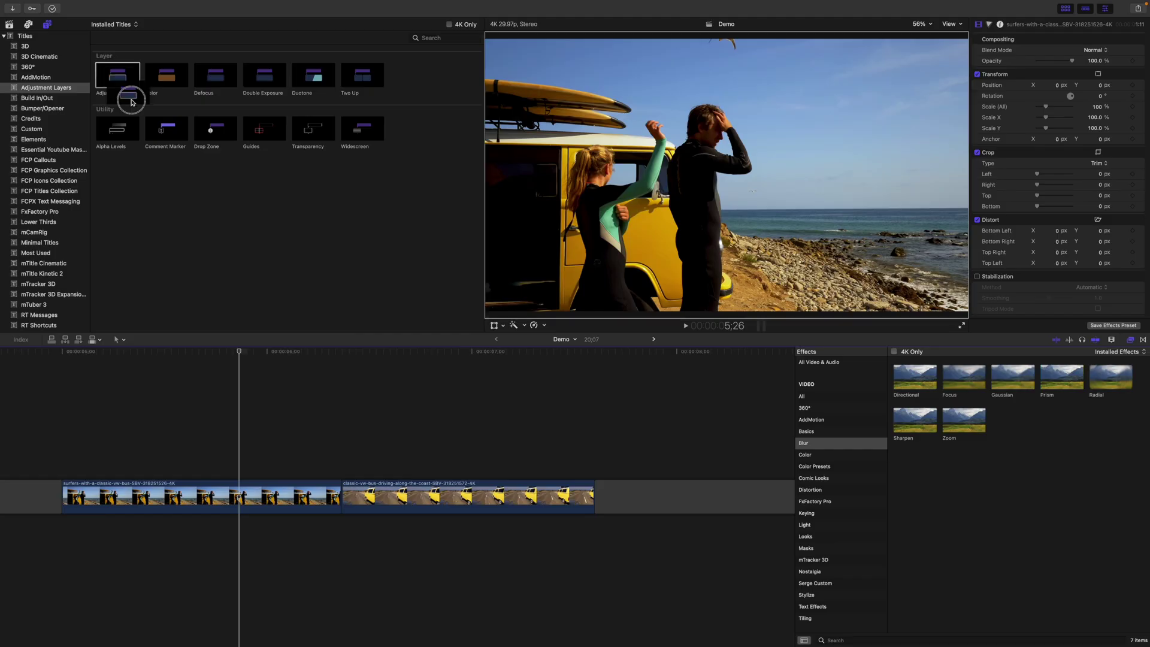
# Drop a one-second Adjustments layer over the surfers-to-bus cut and preview it.
pyautogui.moveTo(251, 348); pyautogui.dragTo(243, 446)
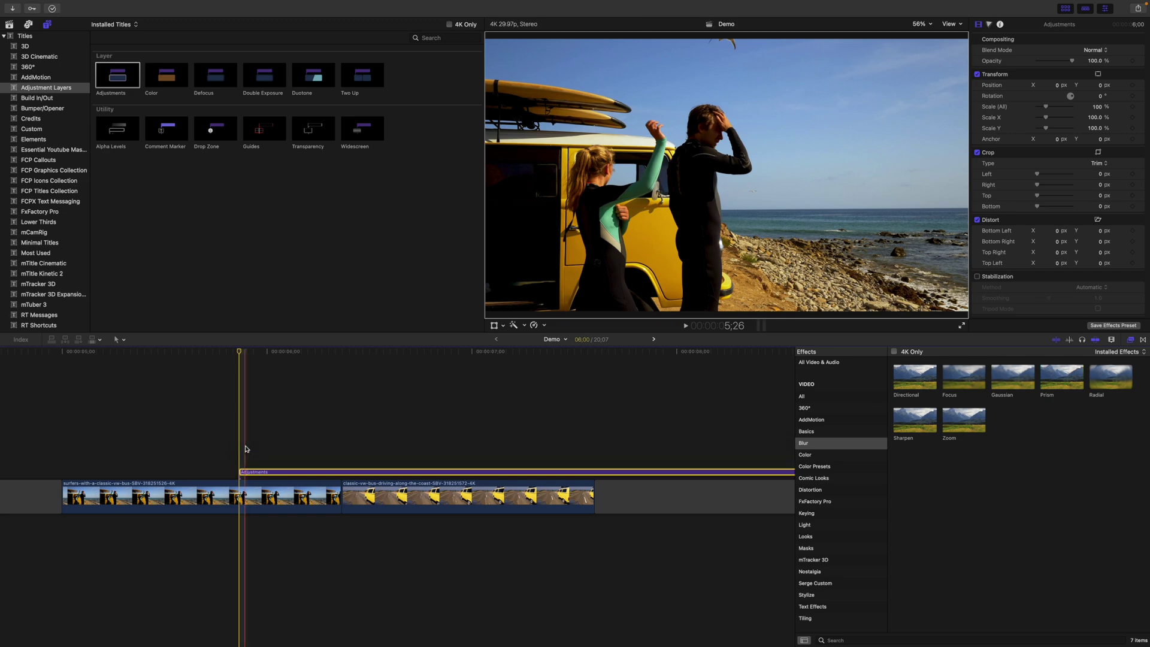
pyautogui.press('space')
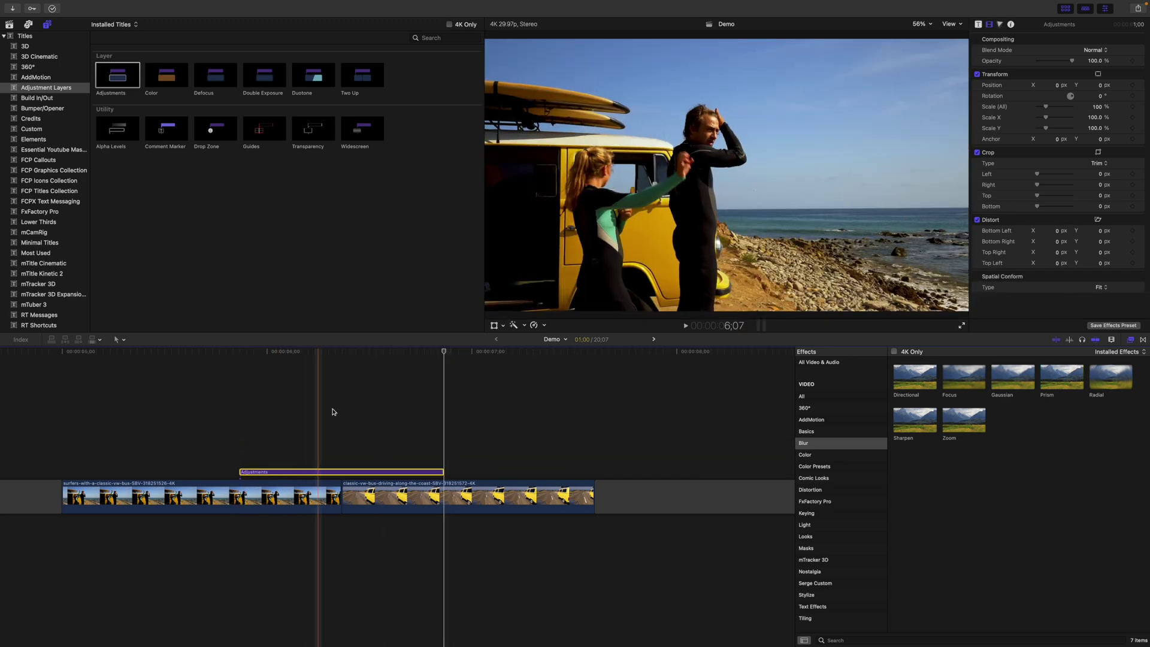
pyautogui.moveTo(443, 352); pyautogui.dragTo(241, 375)
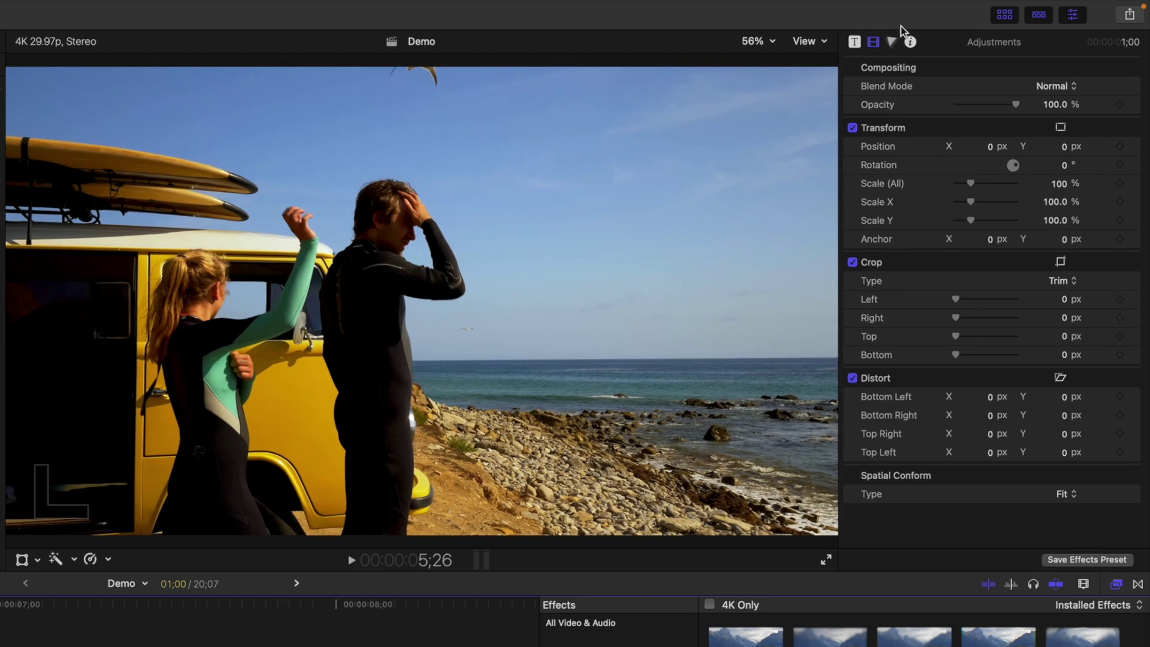
# Add Color Wheels and keyframe Global, Shadows and Highlights brighter toward white at the flash point.
pyautogui.click(893, 42)
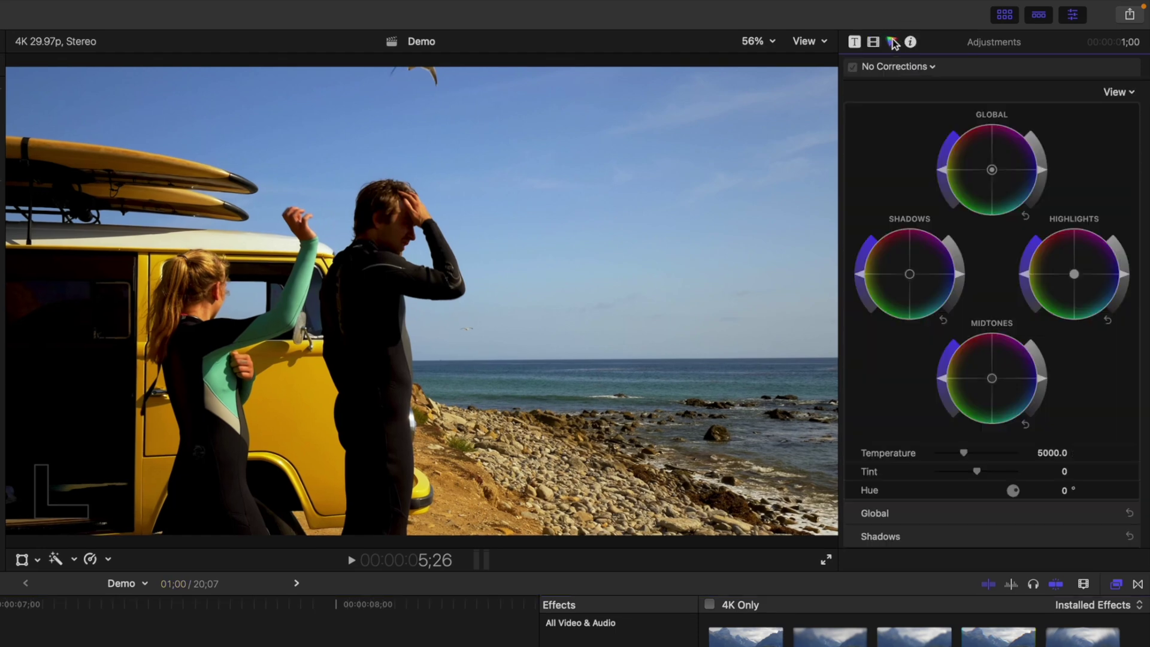
pyautogui.click(930, 66)
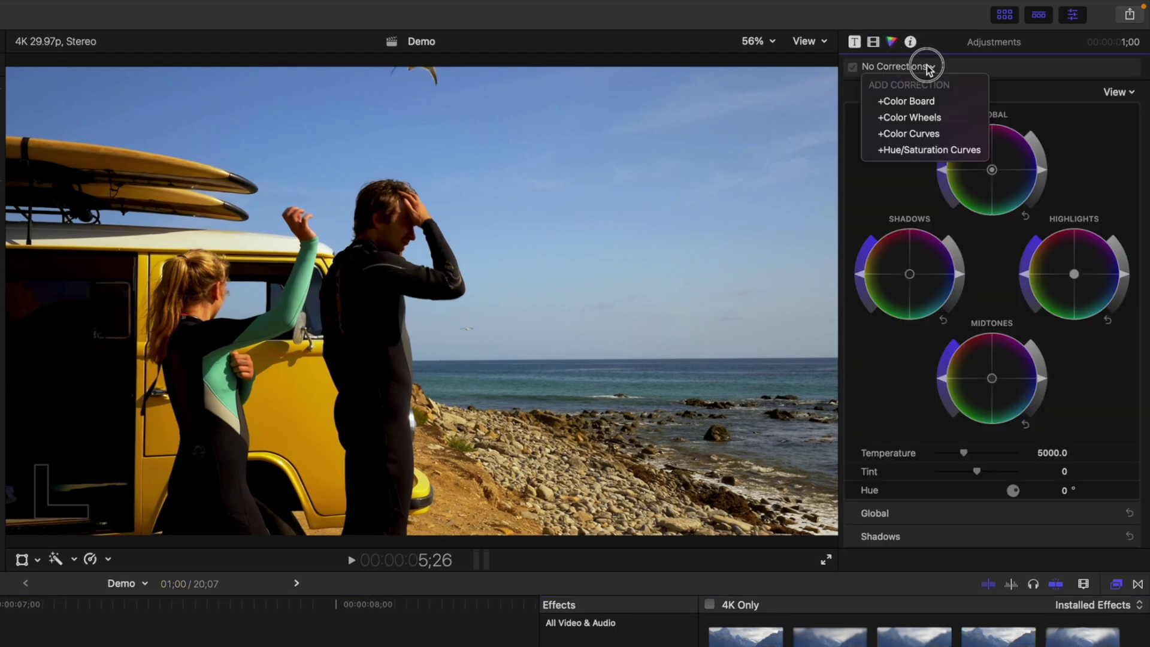
pyautogui.click(929, 118)
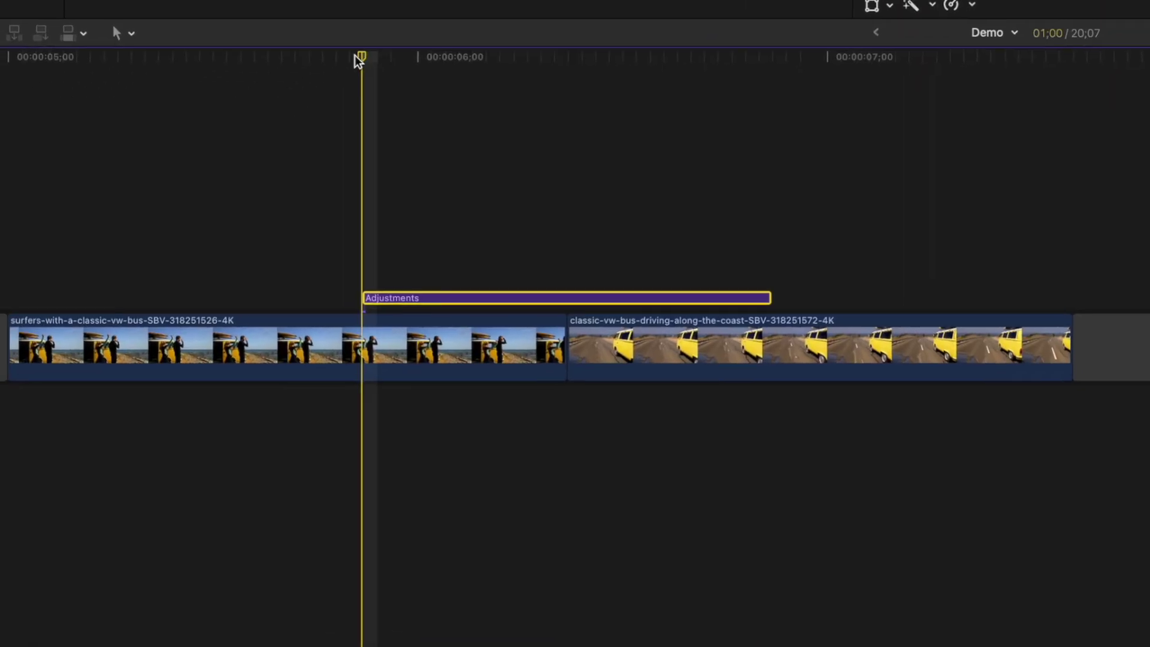
pyautogui.moveTo(359, 55); pyautogui.dragTo(574, 54)
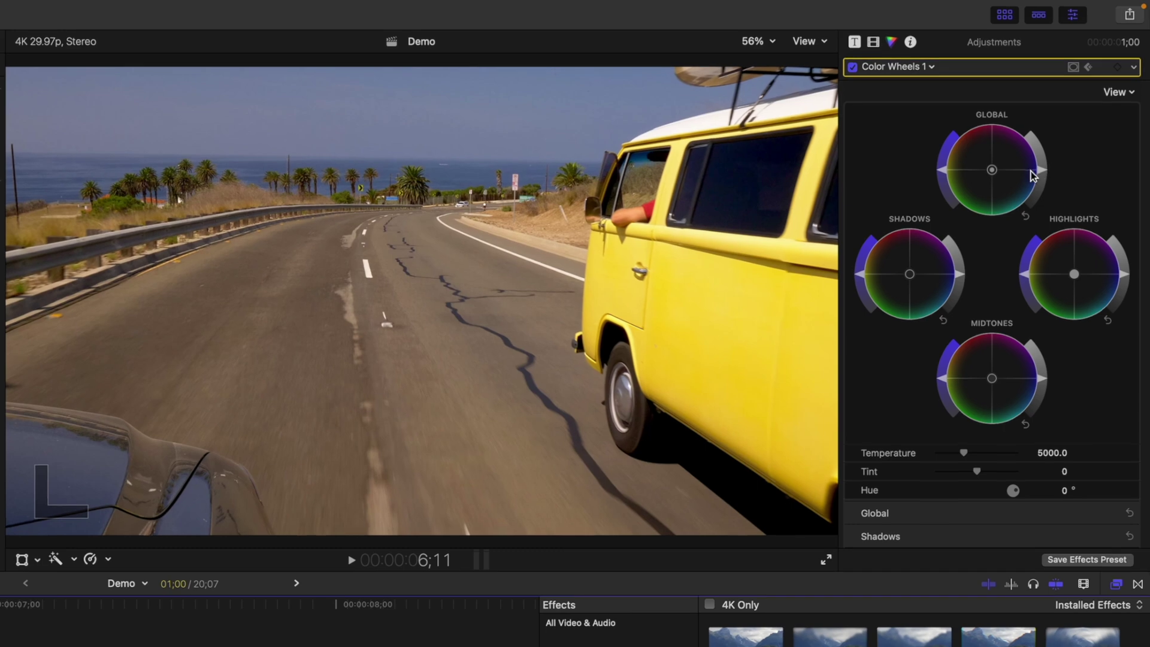
pyautogui.moveTo(1043, 175); pyautogui.dragTo(1029, 156)
pyautogui.moveTo(964, 276); pyautogui.dragTo(1012, 81)
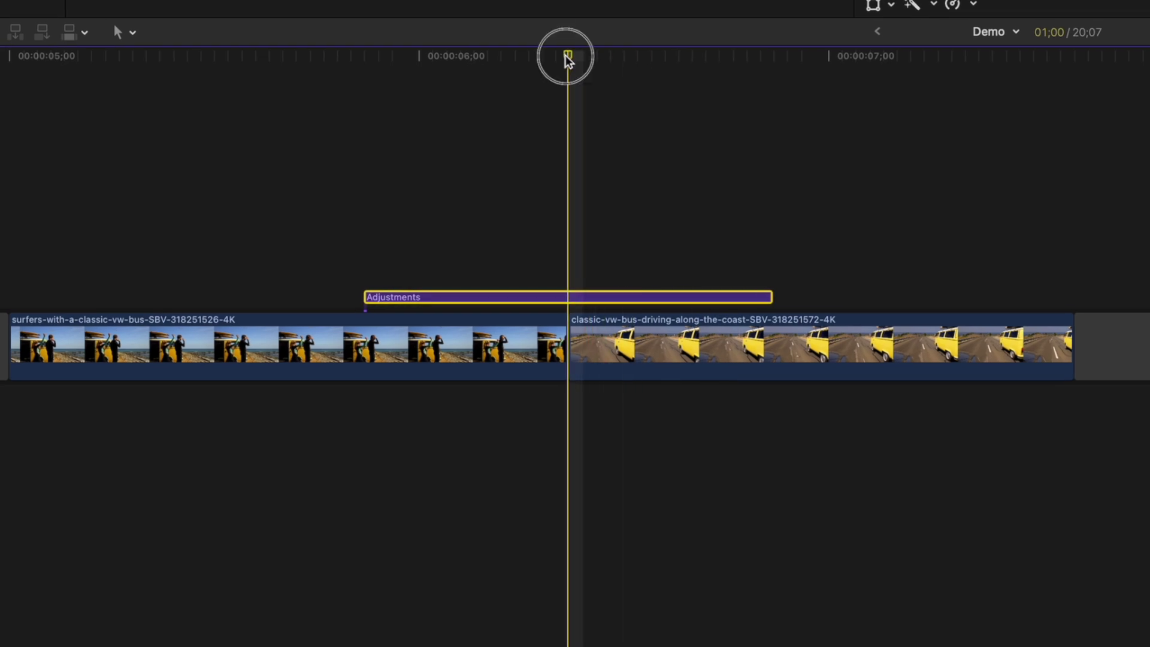
pyautogui.moveTo(567, 59); pyautogui.dragTo(771, 60)
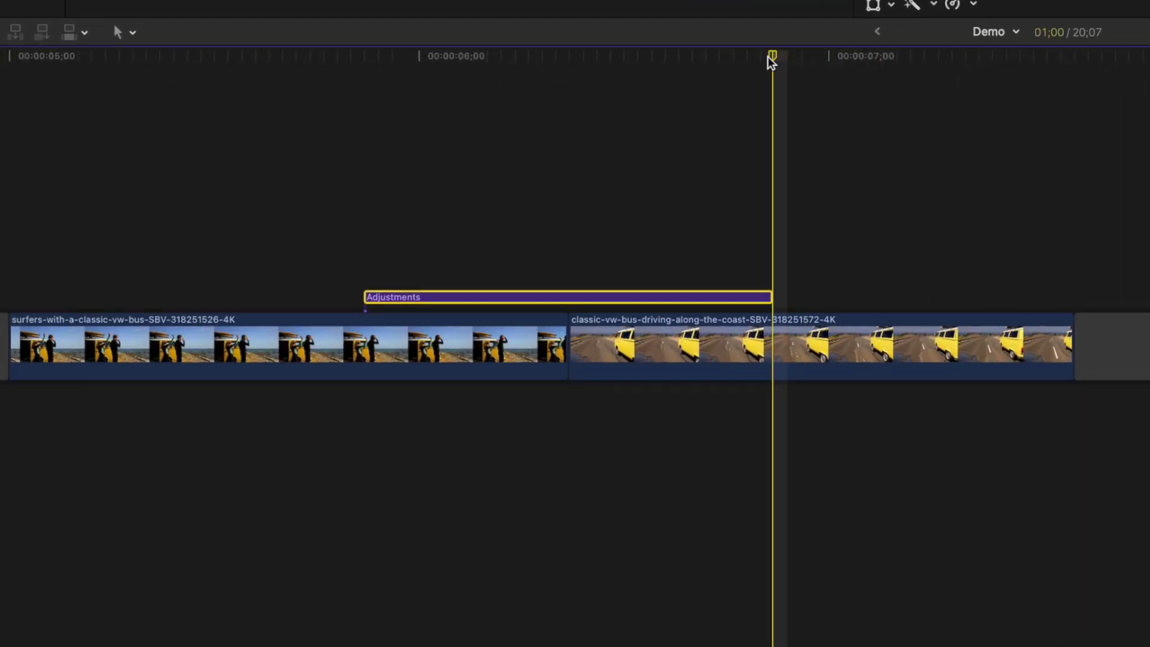
pyautogui.click(625, 56)
# Apply a Gaussian blur to the adjustment layer and show its video settings.
pyautogui.press('Up')
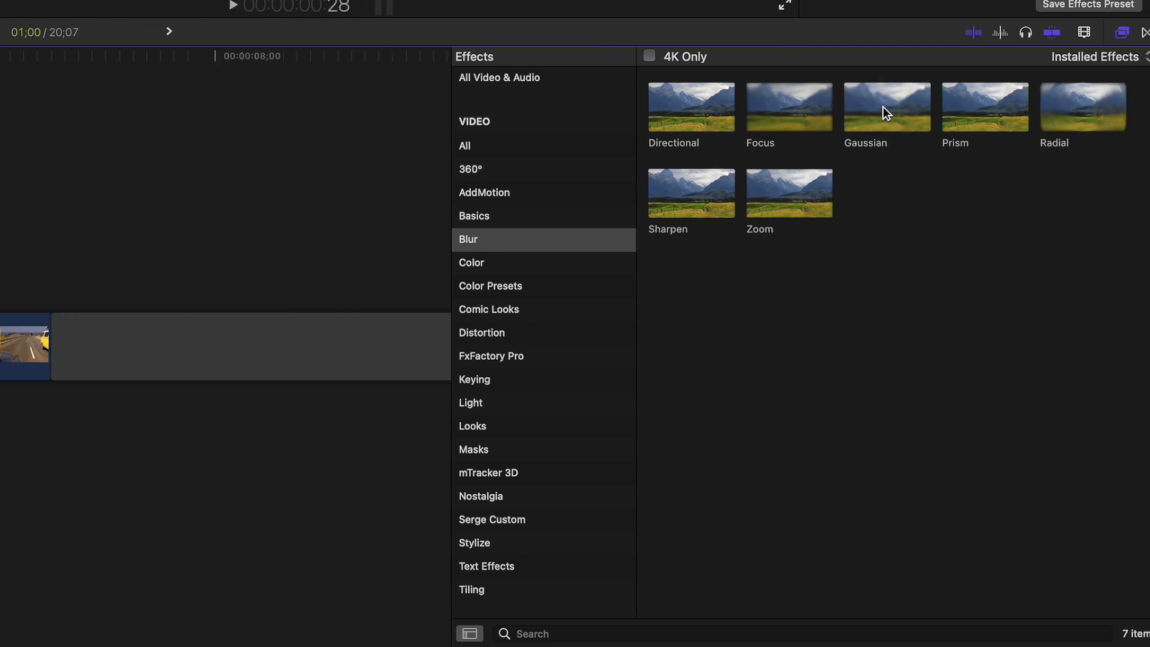
pyautogui.moveTo(883, 107); pyautogui.dragTo(574, 293)
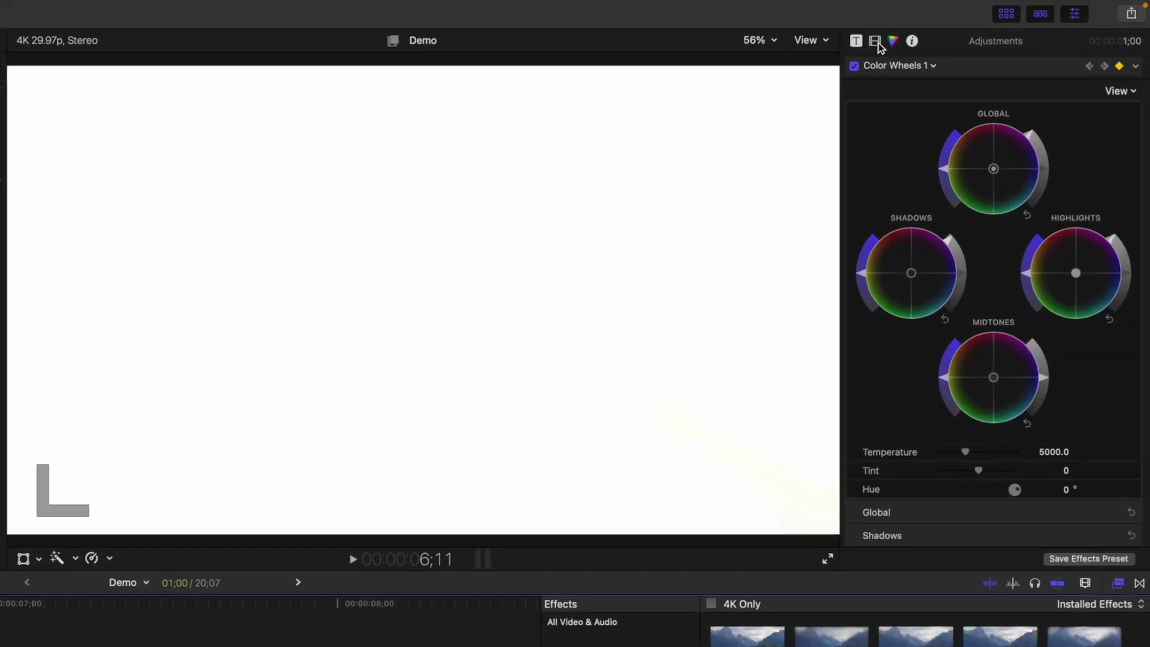
pyautogui.click(874, 41)
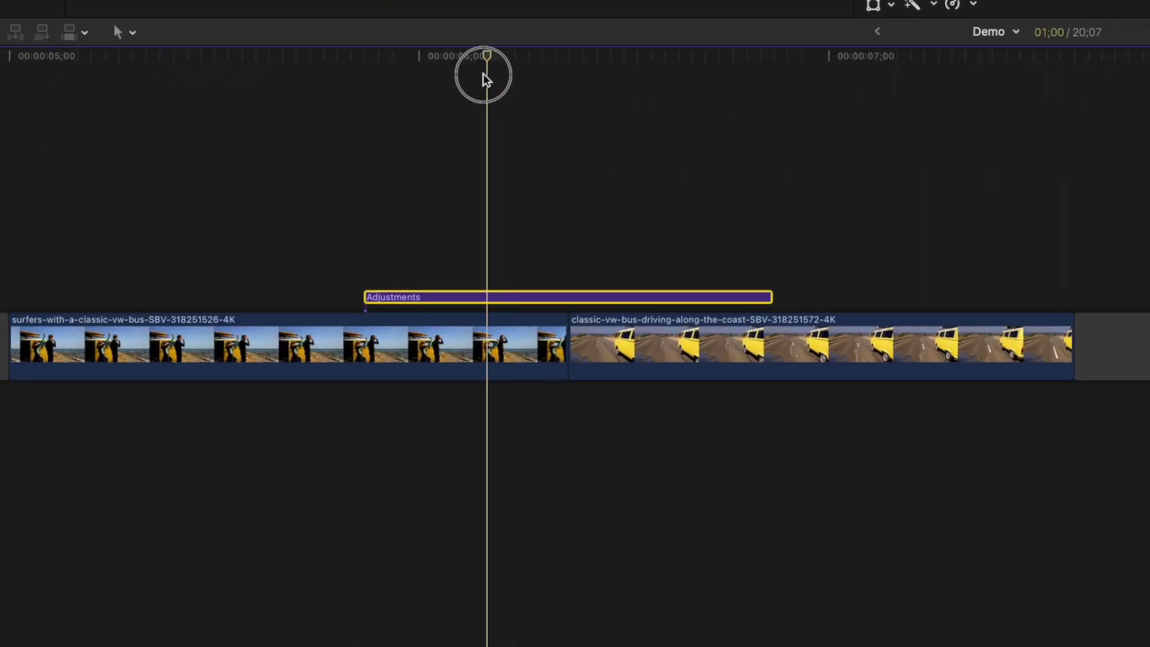
# Keyframe the Gaussian Amount down to 0 and play the blur transition full screen.
pyautogui.moveTo(483, 72); pyautogui.dragTo(370, 100)
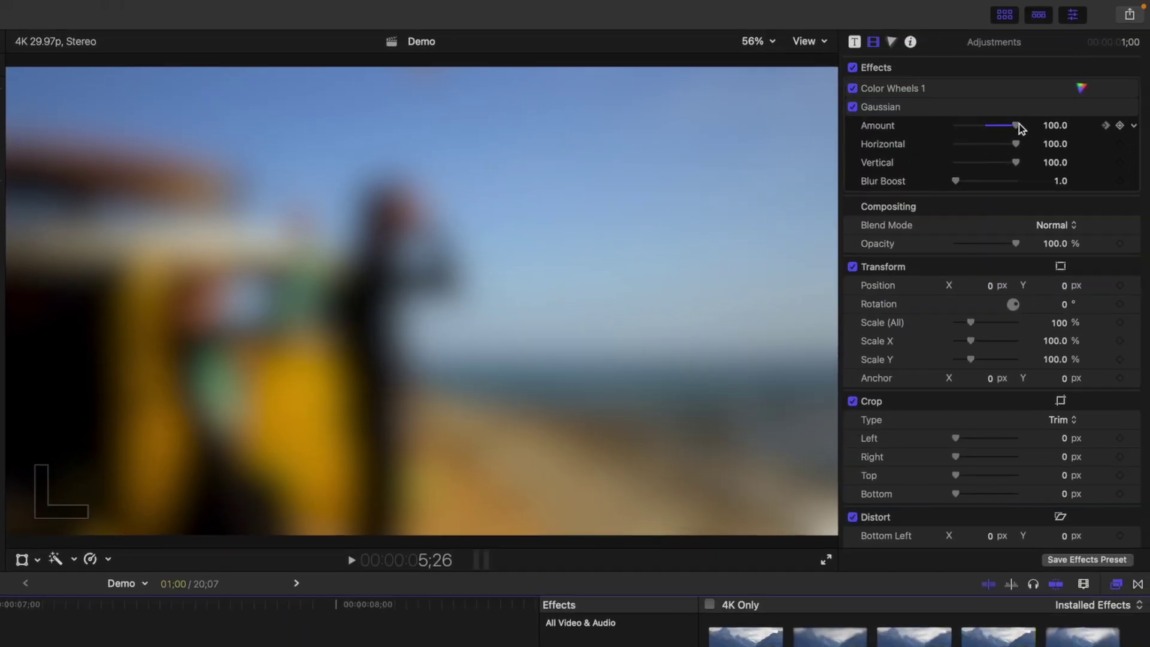
pyautogui.moveTo(1017, 125); pyautogui.dragTo(903, 134)
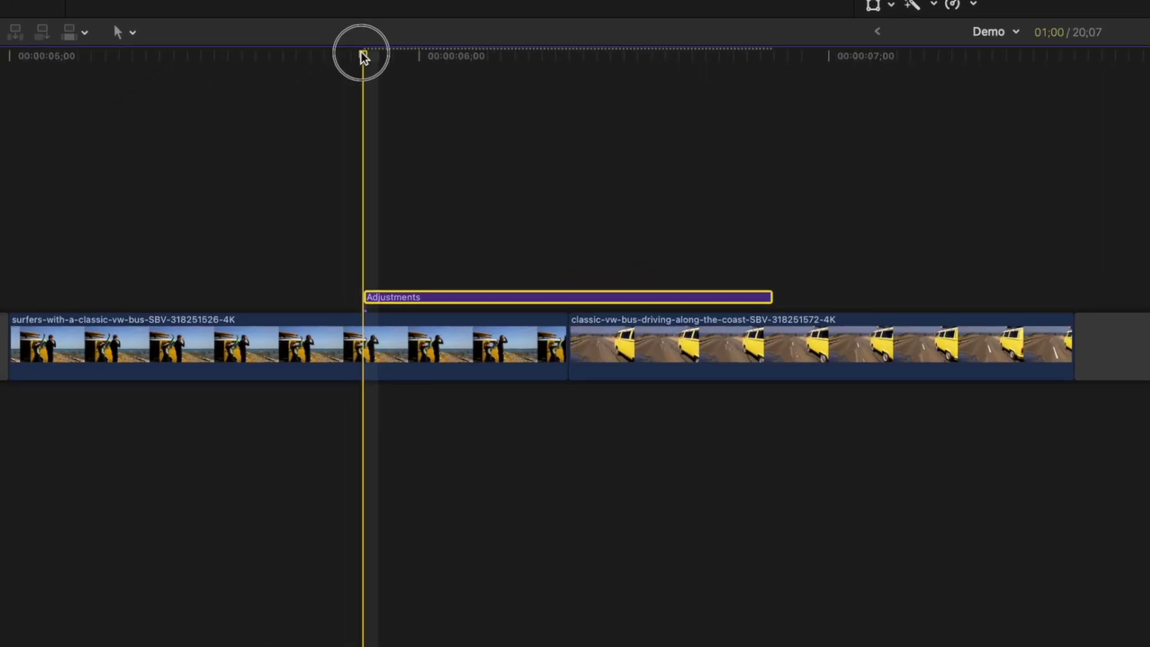
pyautogui.moveTo(363, 57); pyautogui.dragTo(766, 53)
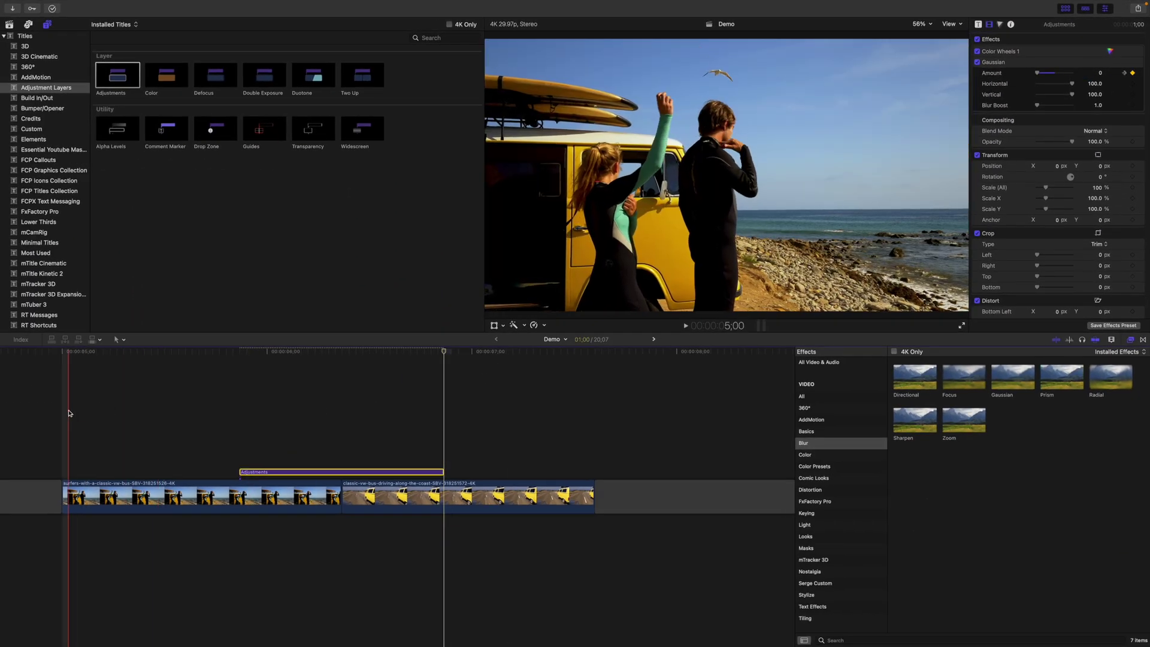
pyautogui.press('super+shift+f')
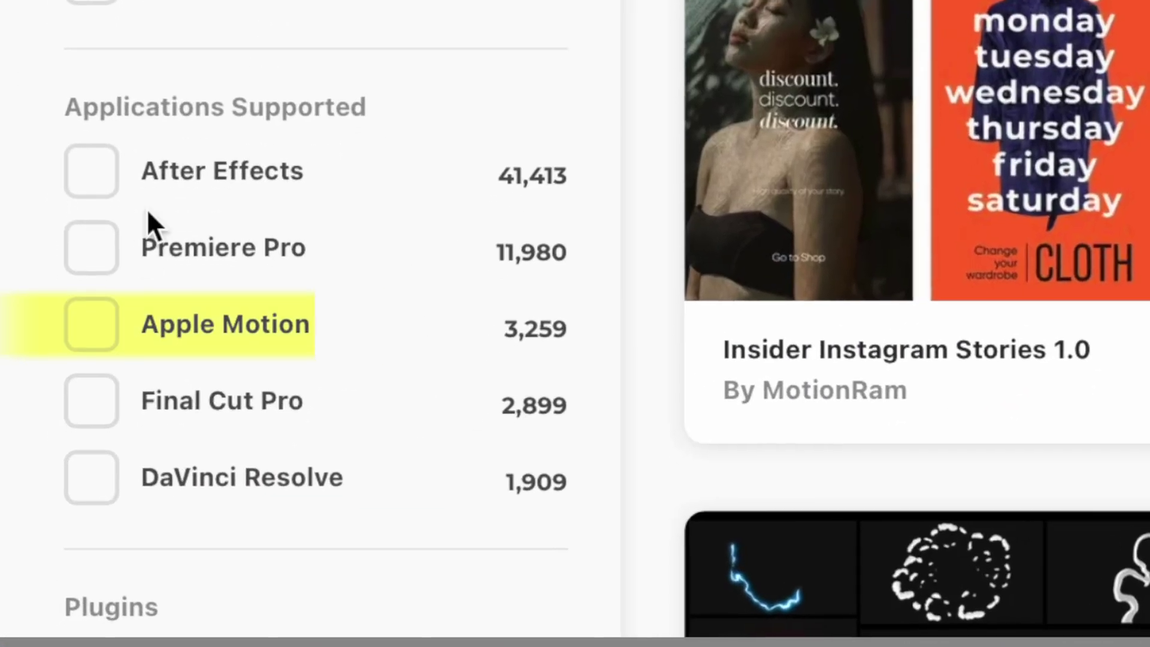
# Tick Apple Motion in the Applications Supported filter.
pyautogui.click(95, 332)
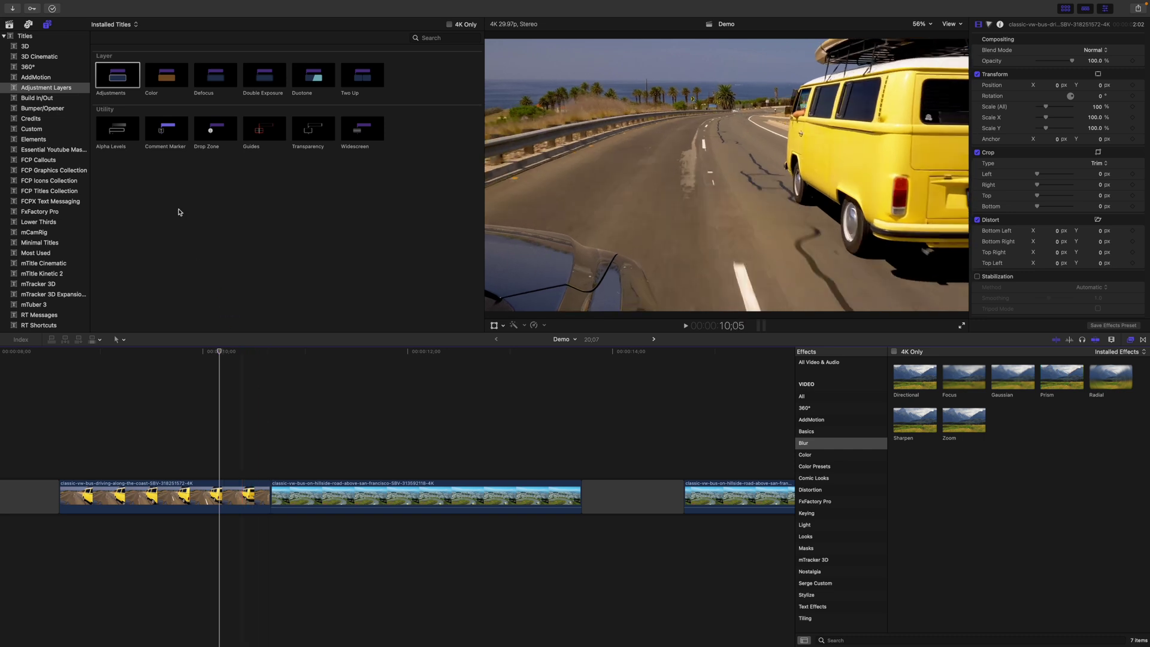
# Drop an Adjustments layer over the bus-clip cut and apply Comic Basic from Comic Looks.
pyautogui.moveTo(233, 355); pyautogui.dragTo(222, 453)
pyautogui.press('space')
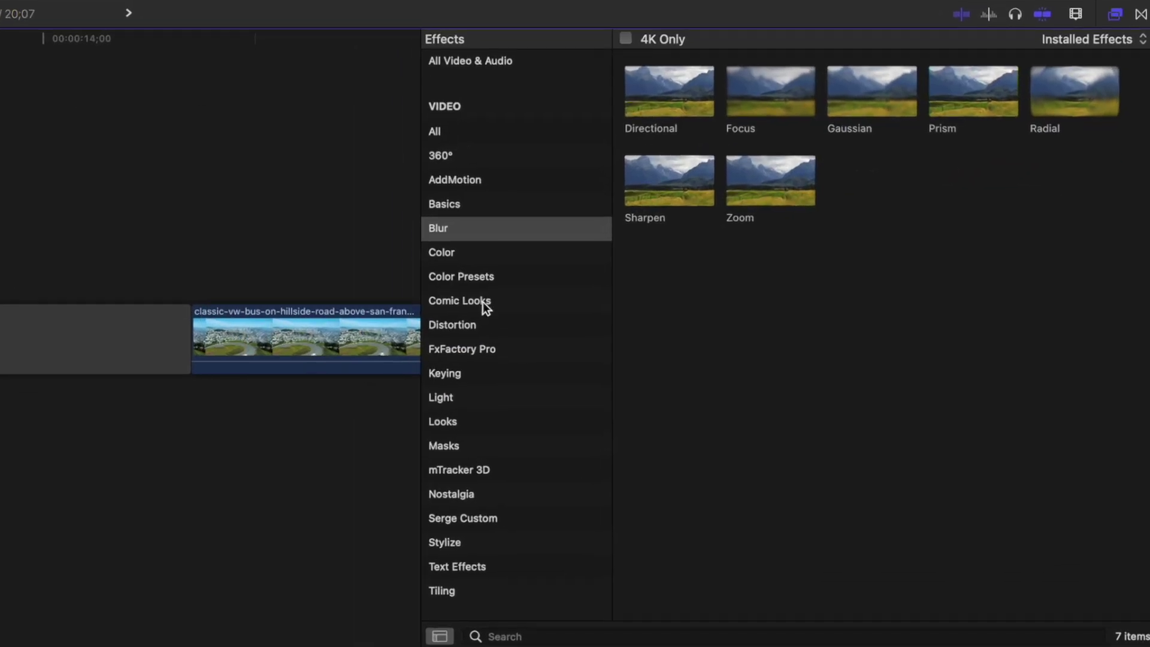
pyautogui.click(482, 302)
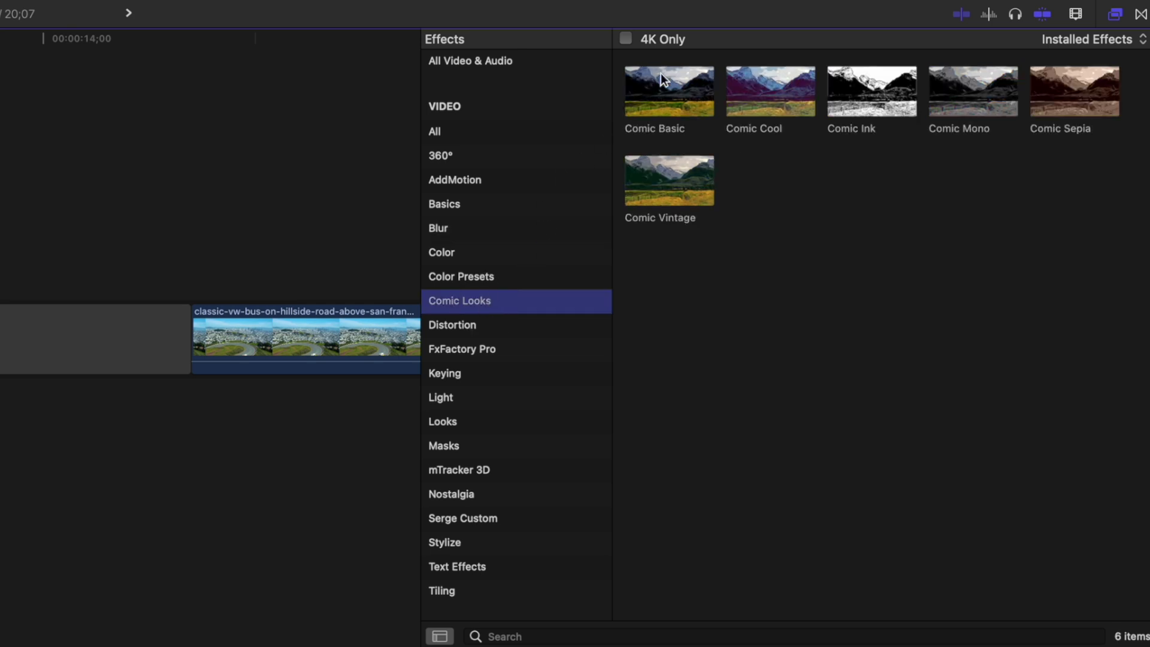
pyautogui.moveTo(664, 85); pyautogui.dragTo(181, 296)
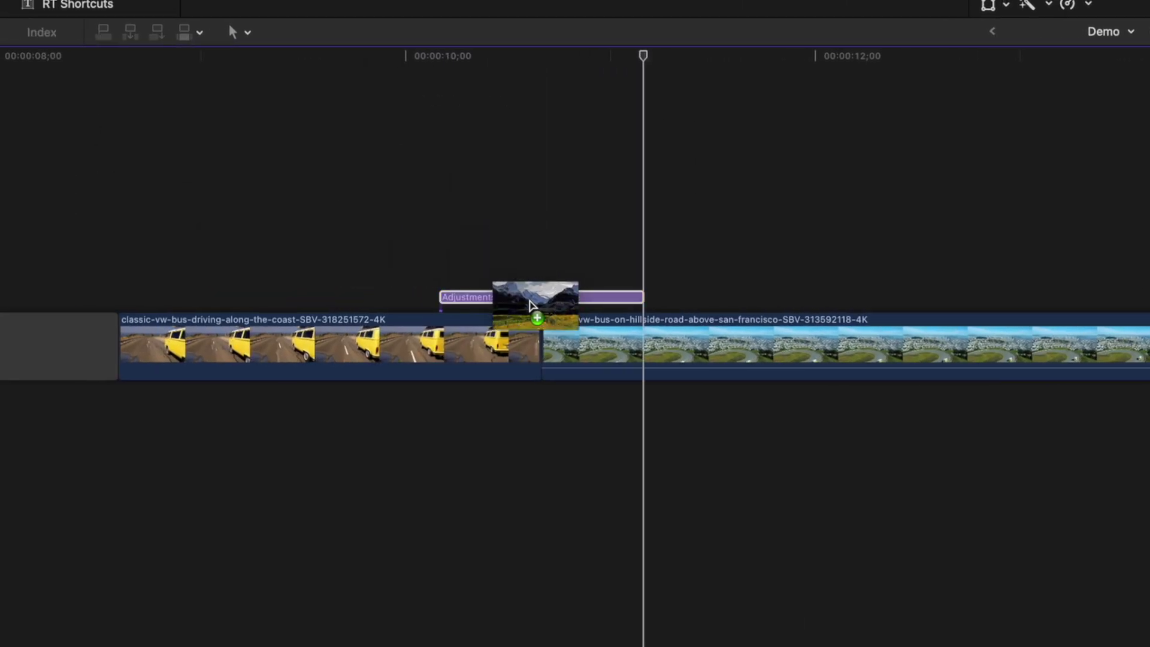
pyautogui.moveTo(530, 305); pyautogui.dragTo(539, 301)
pyautogui.click(612, 72)
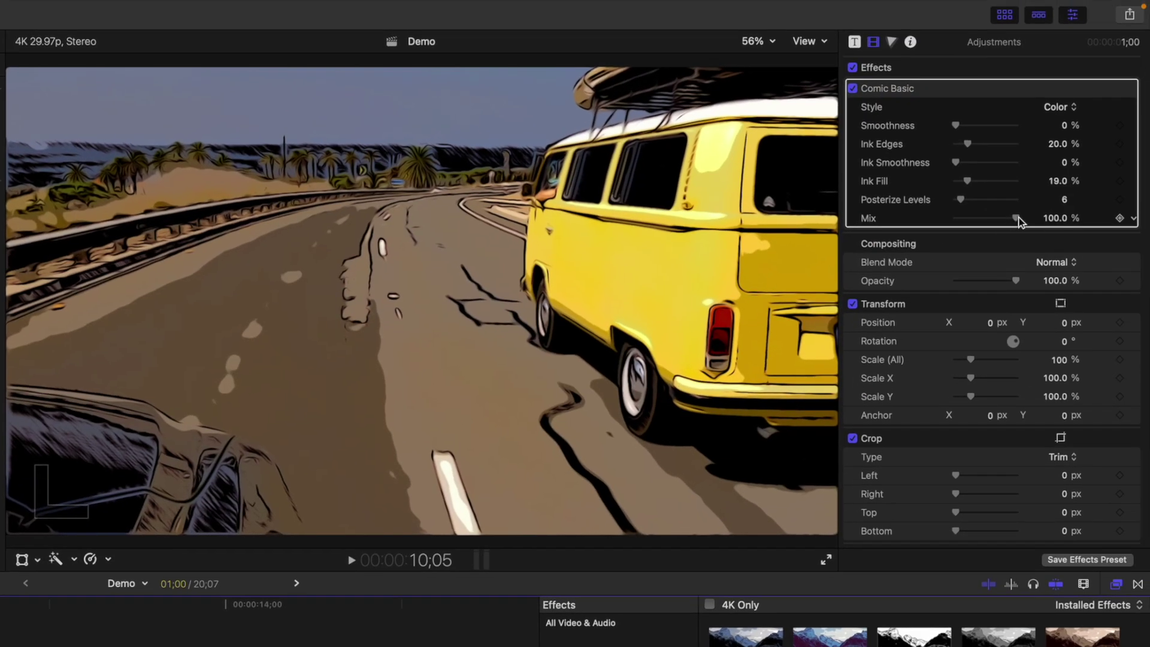
# Keyframe the Comic Basic Mix at 0% at the layer's start and 100% further in.
pyautogui.moveTo(1017, 219); pyautogui.dragTo(902, 225)
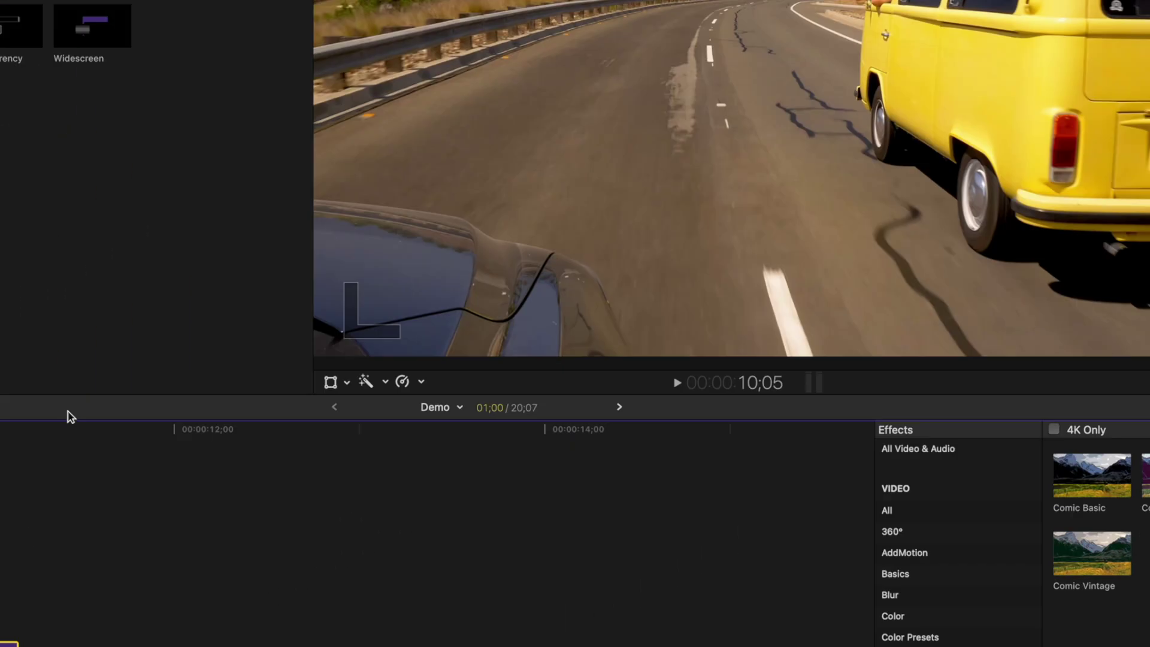
pyautogui.moveTo(437, 56); pyautogui.dragTo(546, 52)
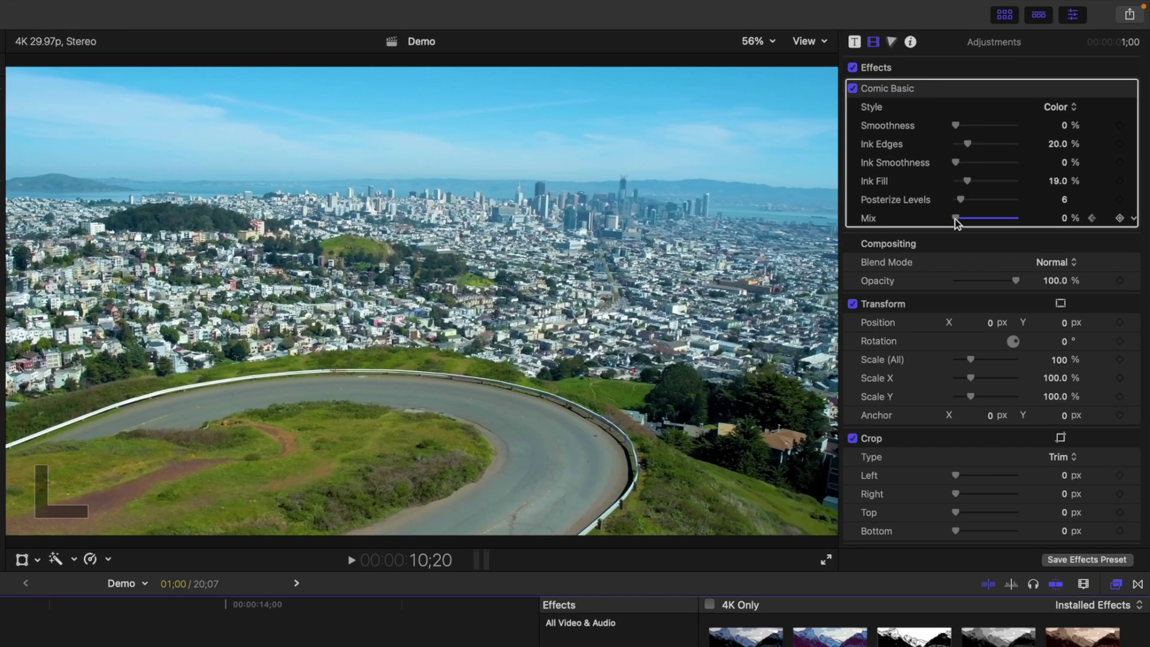
pyautogui.moveTo(955, 218); pyautogui.dragTo(1039, 219)
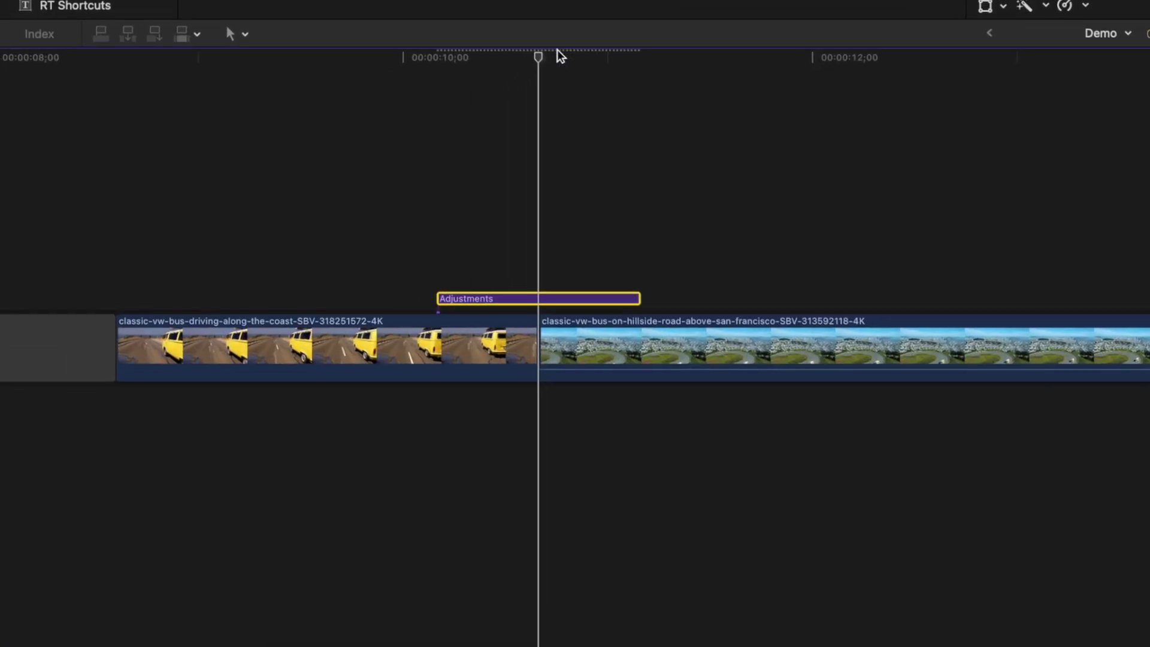
pyautogui.moveTo(557, 50); pyautogui.dragTo(643, 57)
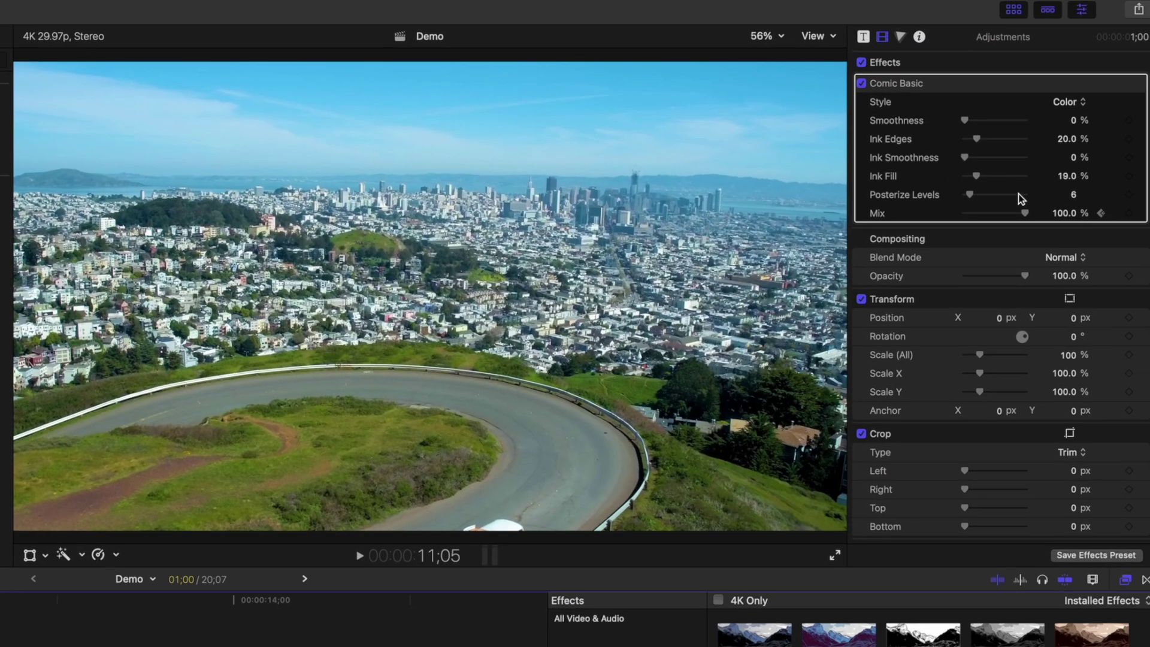
pyautogui.moveTo(1016, 219); pyautogui.dragTo(1018, 223)
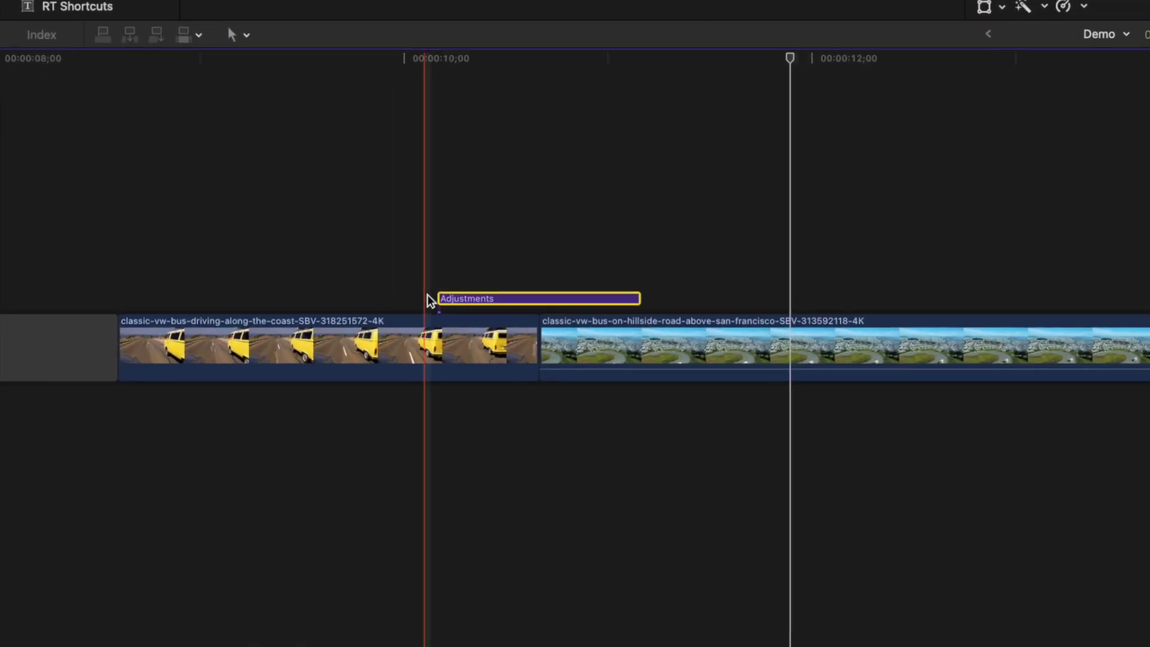
# Extend the Adjustments clip leftward and move its Comic Basic keyframes to the clip's ends.
pyautogui.click(221, 469)
pyautogui.moveTo(442, 297); pyautogui.dragTo(235, 296)
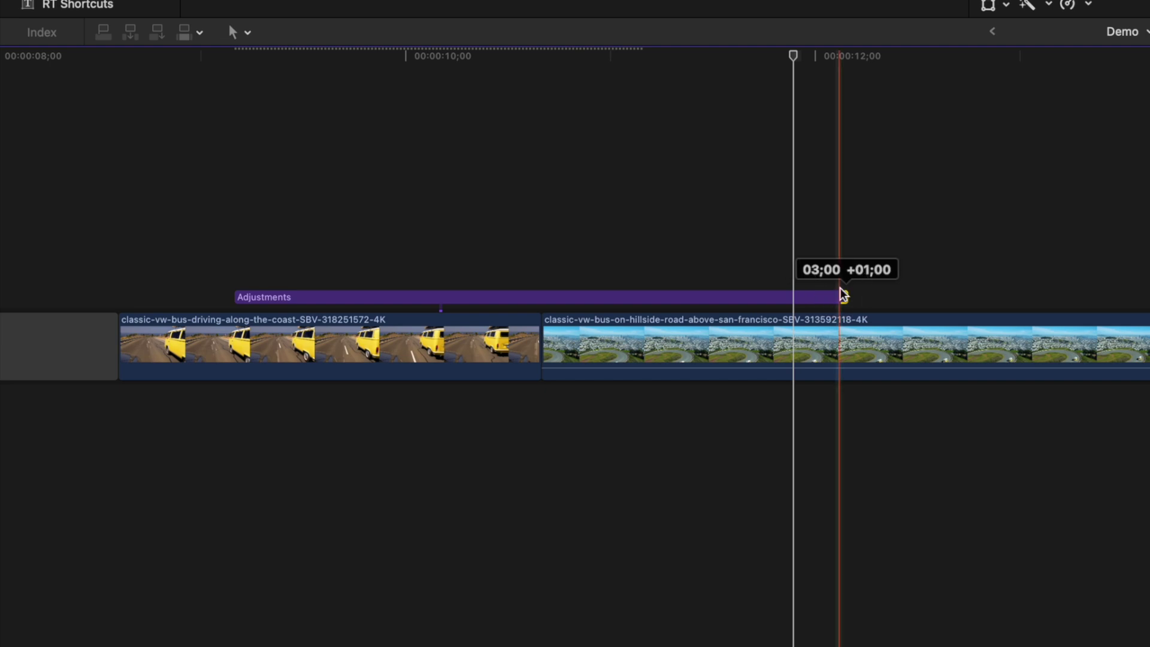
pyautogui.click(544, 298)
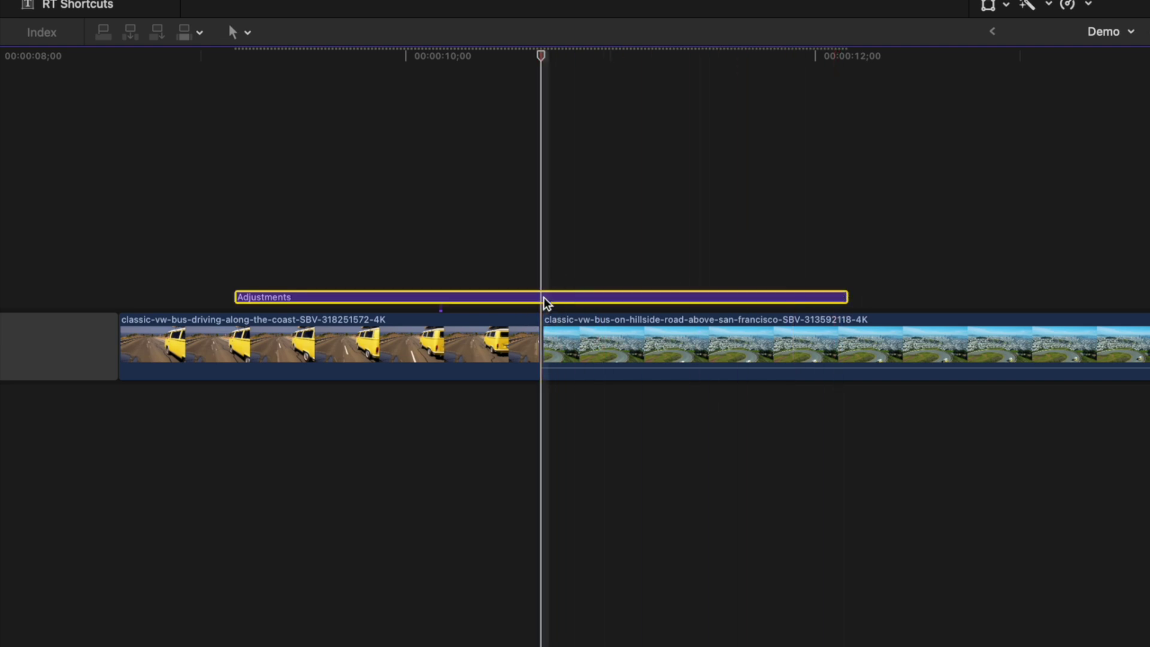
pyautogui.hotkey('ctrl', 'v')
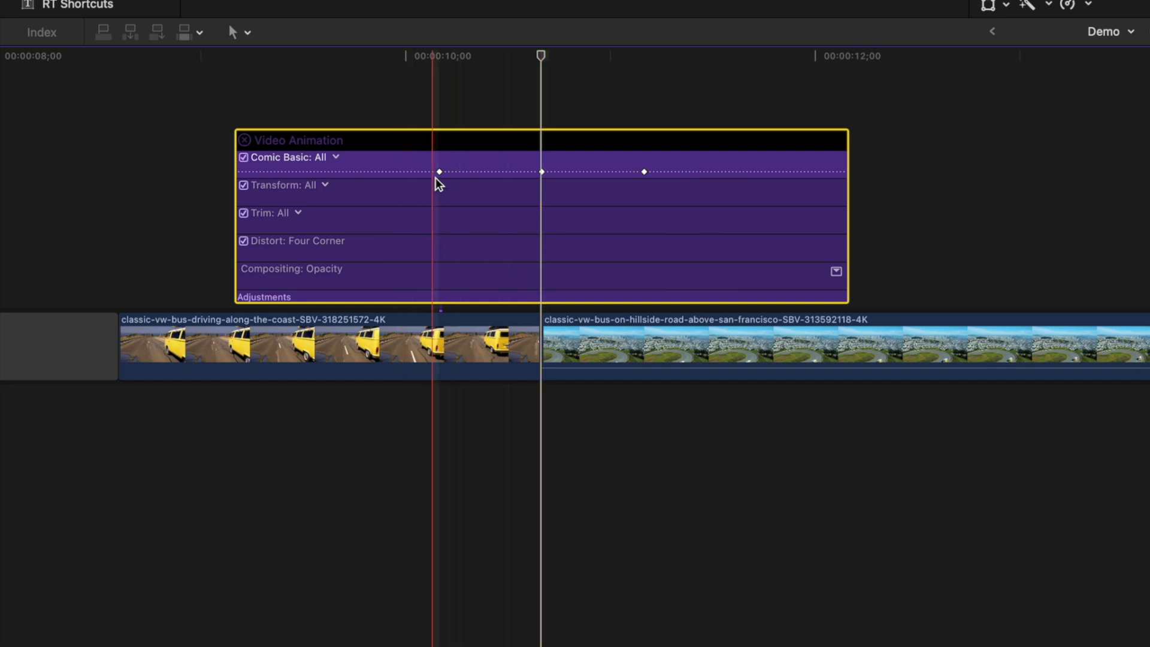
pyautogui.moveTo(438, 172); pyautogui.dragTo(234, 172)
pyautogui.click(644, 172)
pyautogui.moveTo(839, 183); pyautogui.dragTo(860, 184)
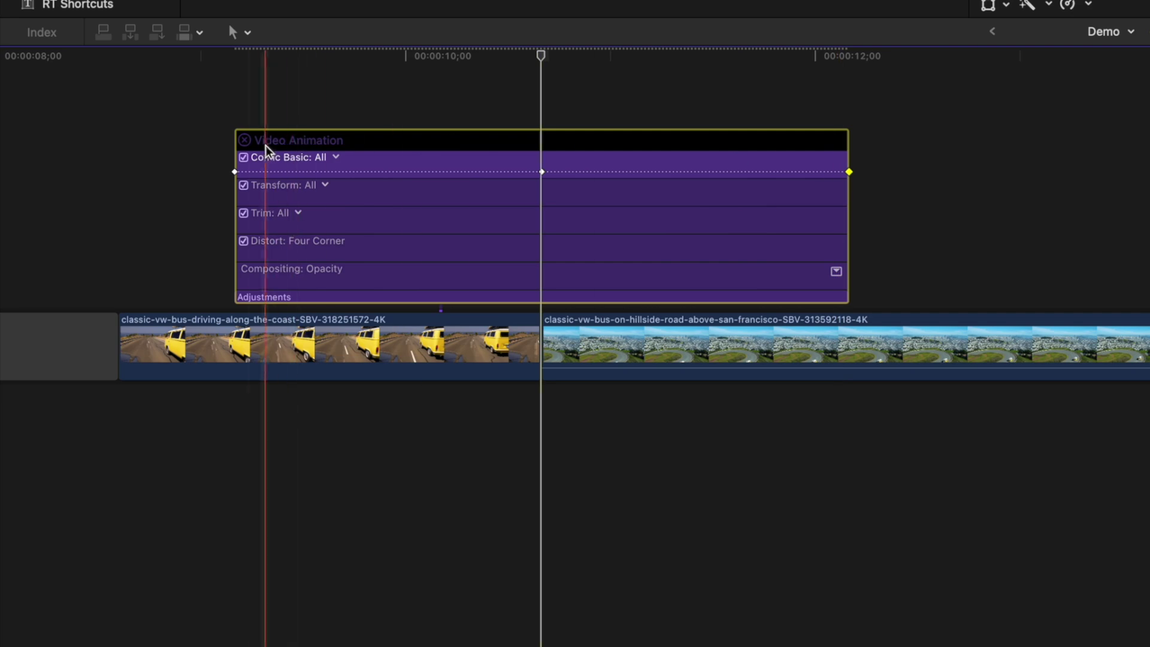
pyautogui.hotkey('ctrl', 'v')
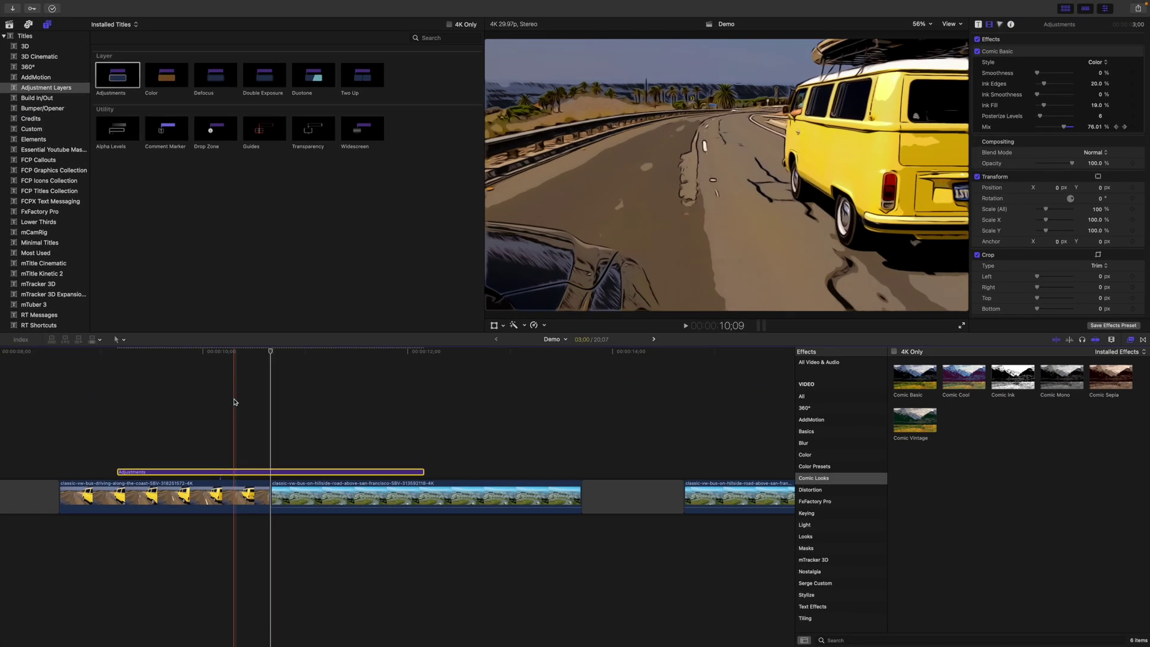
# Play back the comic transition and add a default transition at the cut before the hillside clip.
pyautogui.press('space')
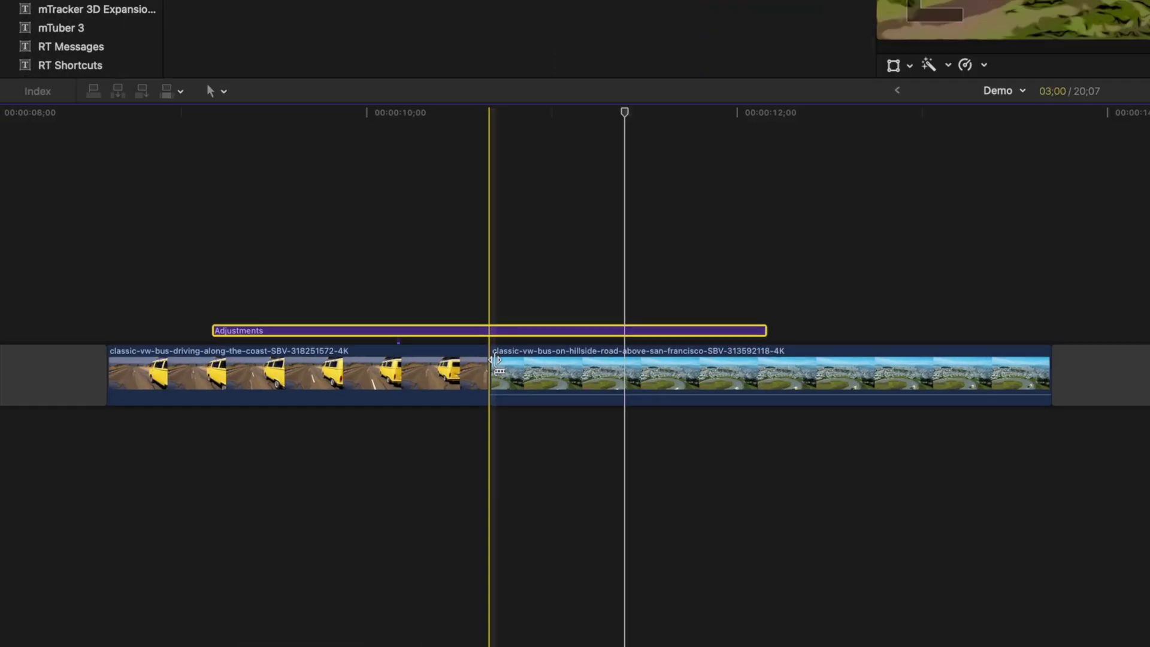
pyautogui.click(273, 492)
pyautogui.press('super+t')
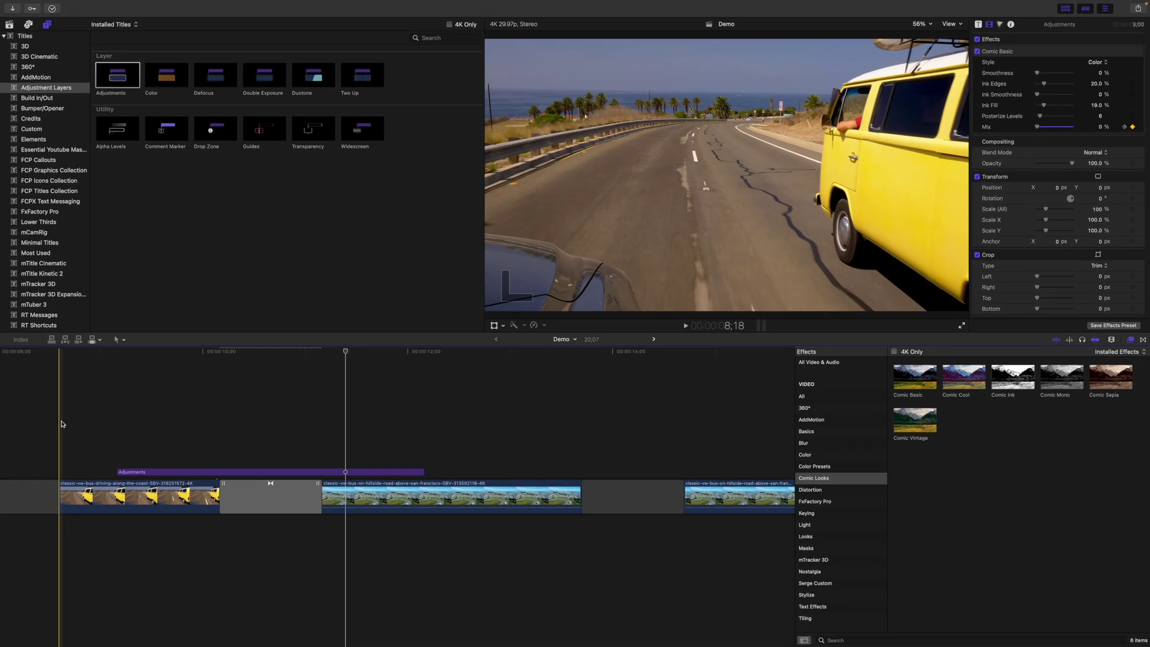
# Review the timeline full screen, then place a 300 (3-second) Adjustments layer over the hillside-to-guitar cut.
pyautogui.press('super+shift+f')
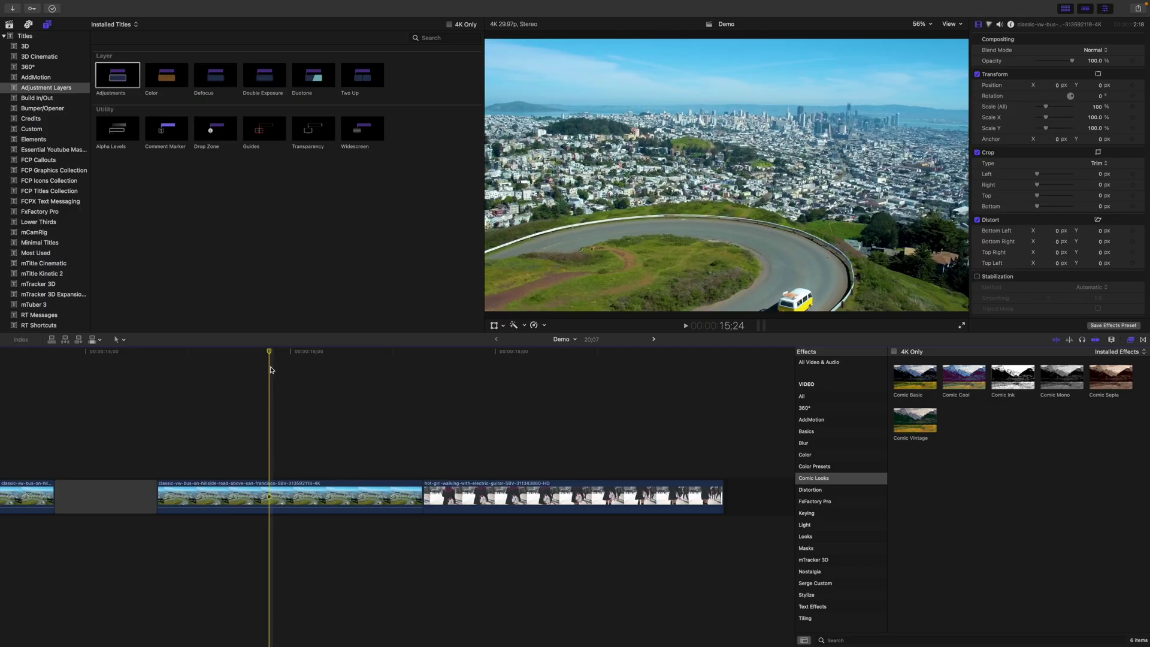
pyautogui.moveTo(139, 126); pyautogui.dragTo(272, 450)
pyautogui.press('space')
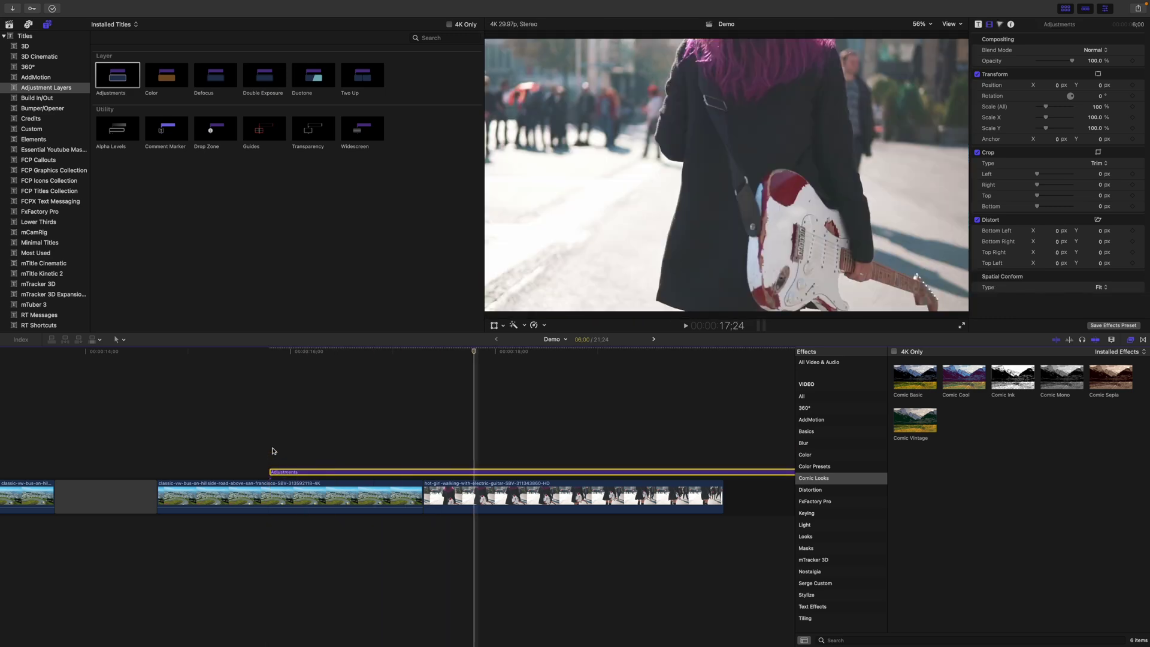
pyautogui.hotkey('ctrl', 'd')
pyautogui.write('300')
pyautogui.press('Return')
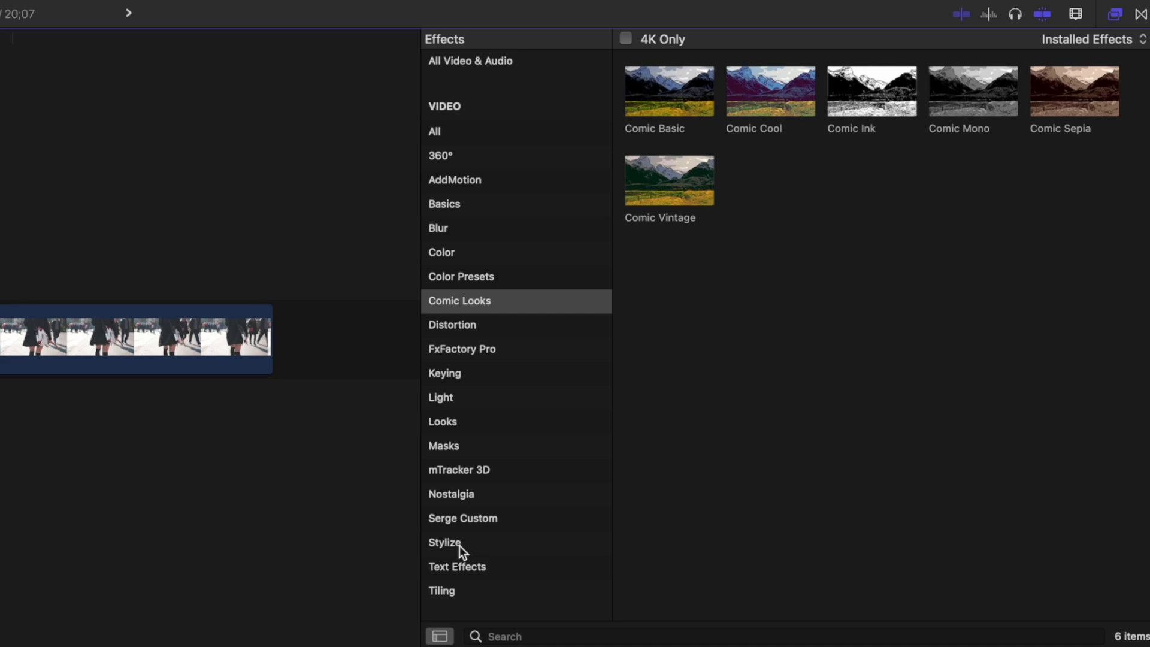
# Apply the Stylize Textures effect to the new adjustment layer with Amount keyframed at 0 at its start.
pyautogui.click(458, 545)
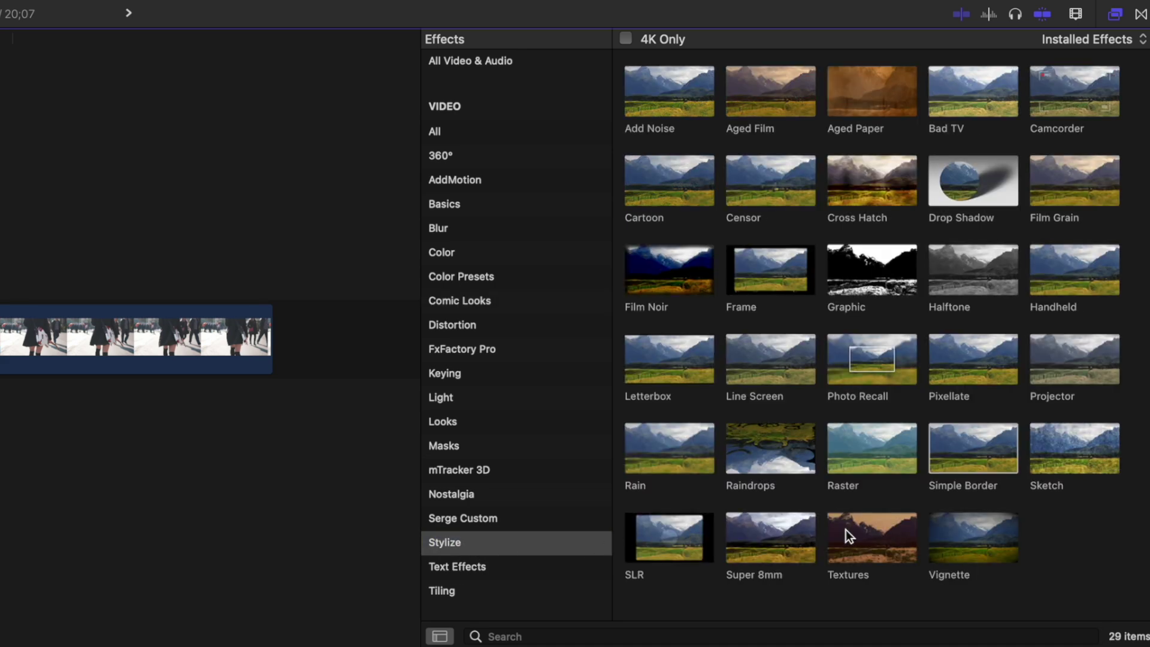
pyautogui.moveTo(845, 529); pyautogui.dragTo(562, 293)
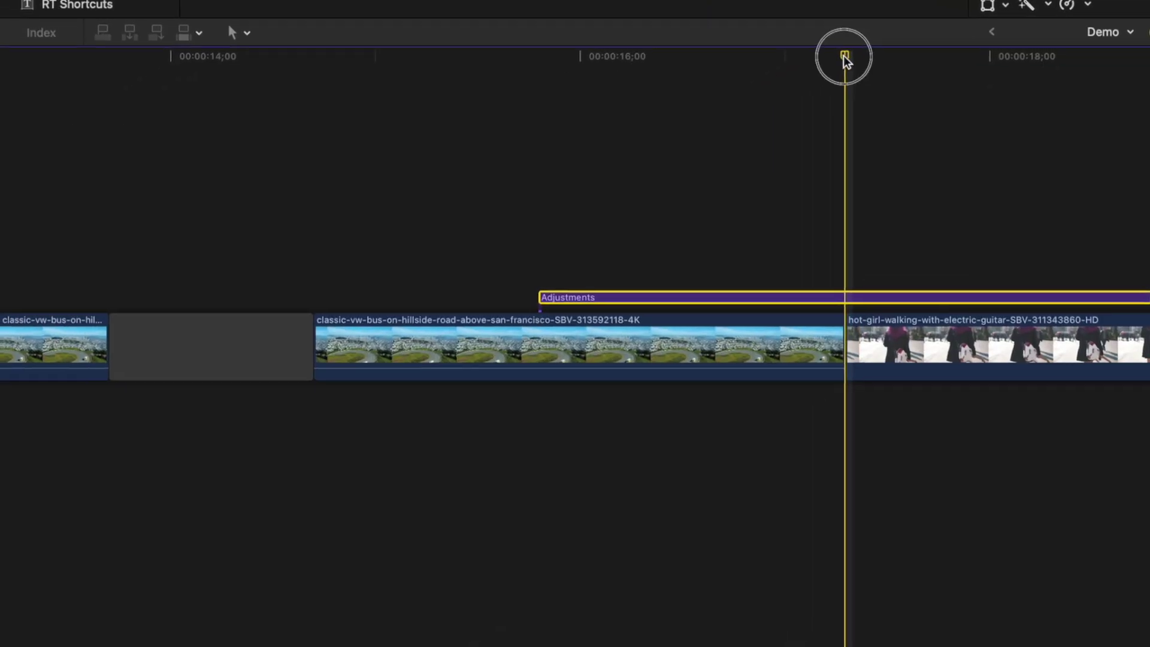
pyautogui.moveTo(844, 52); pyautogui.dragTo(541, 117)
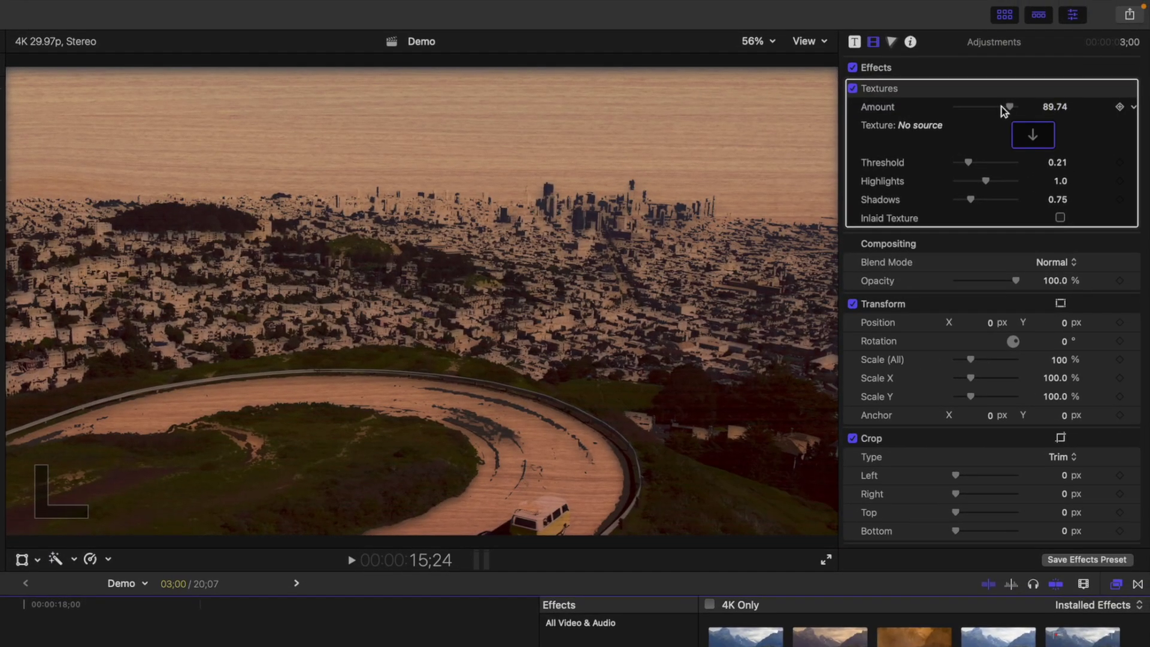
pyautogui.moveTo(1006, 108); pyautogui.dragTo(940, 113)
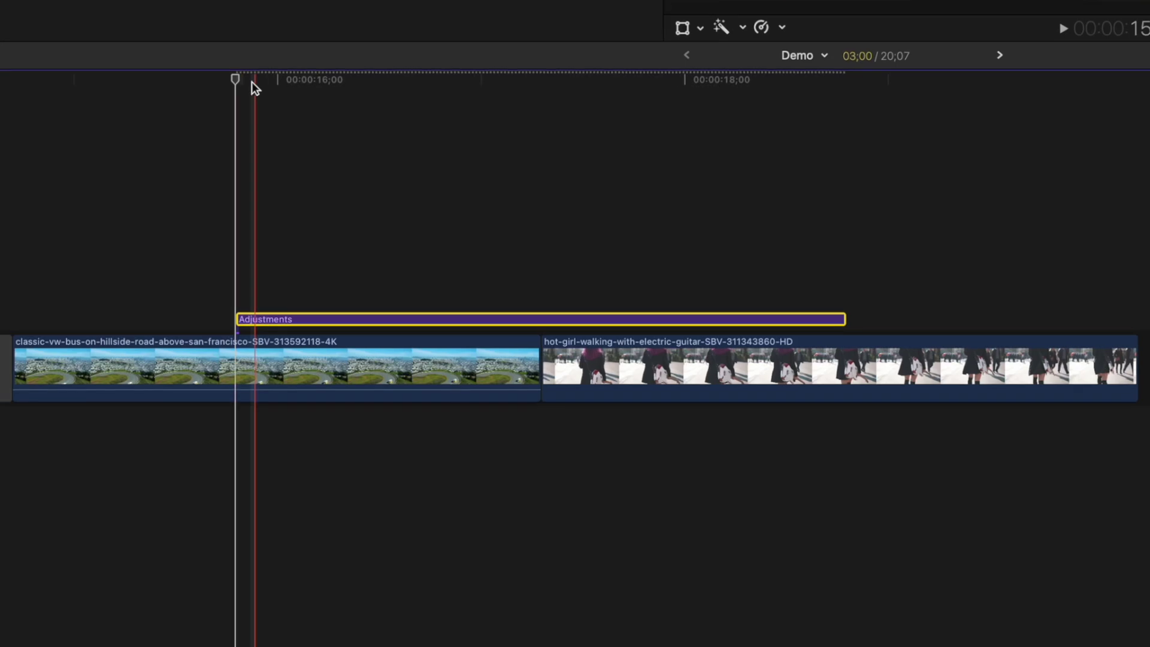
# Raise the Textures Amount to about 100 near the cut, then add a transition between the bus and guitar clips.
pyautogui.moveTo(252, 85); pyautogui.dragTo(573, 60)
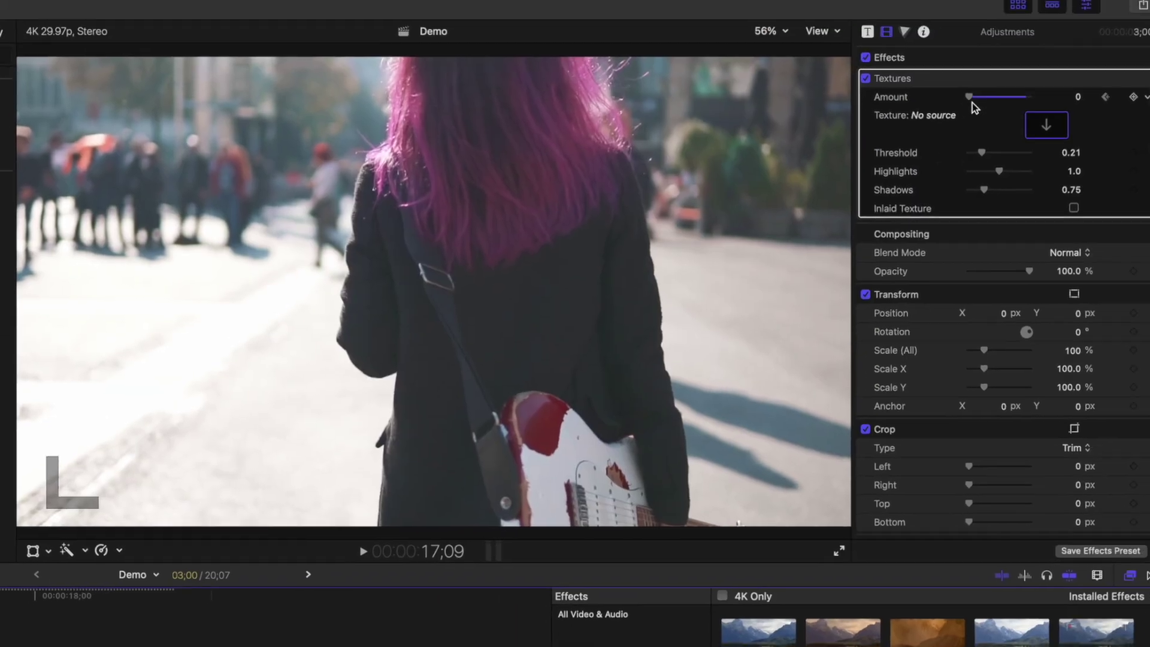
pyautogui.moveTo(955, 106); pyautogui.dragTo(1038, 107)
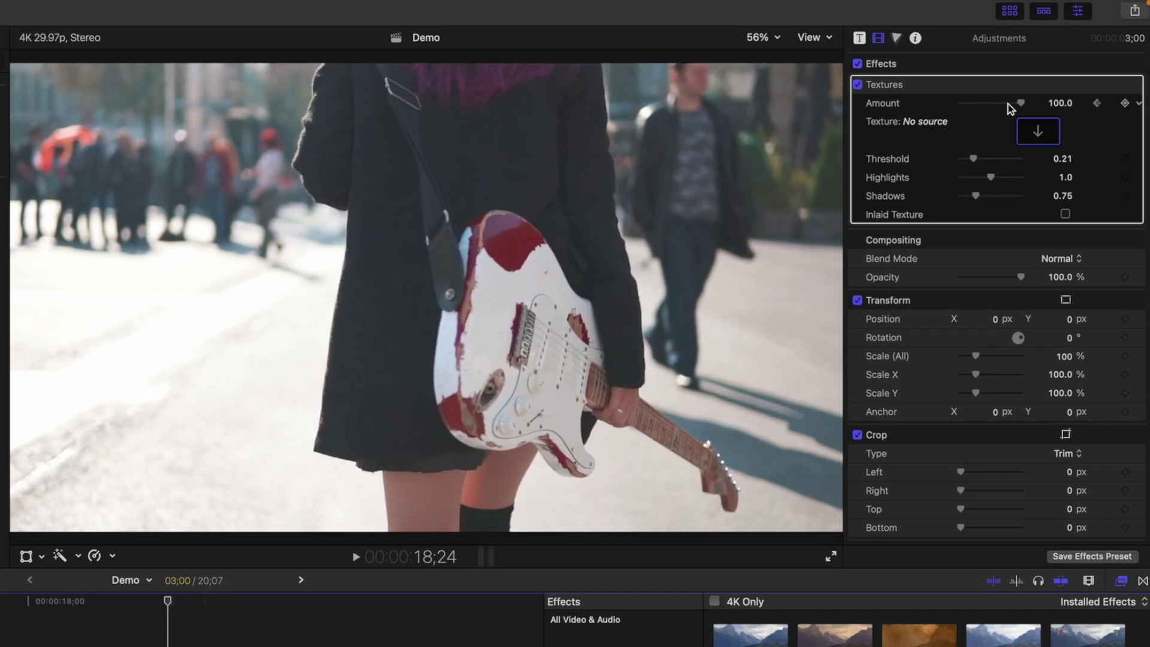
pyautogui.moveTo(1012, 103); pyautogui.dragTo(1005, 106)
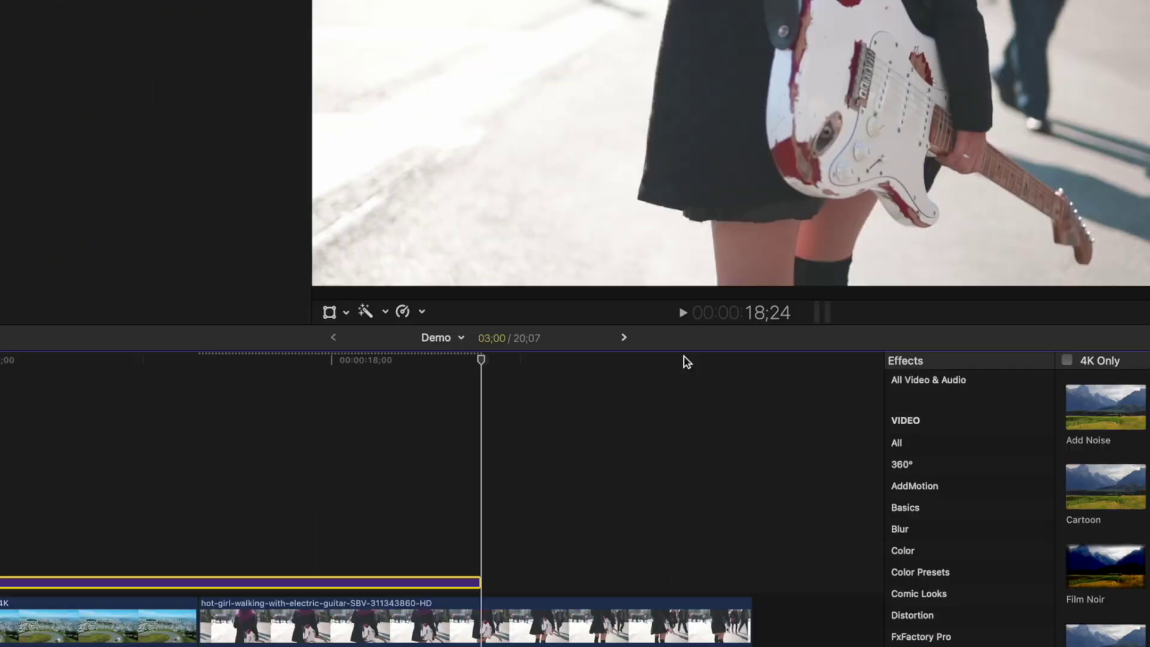
pyautogui.press('super+t')
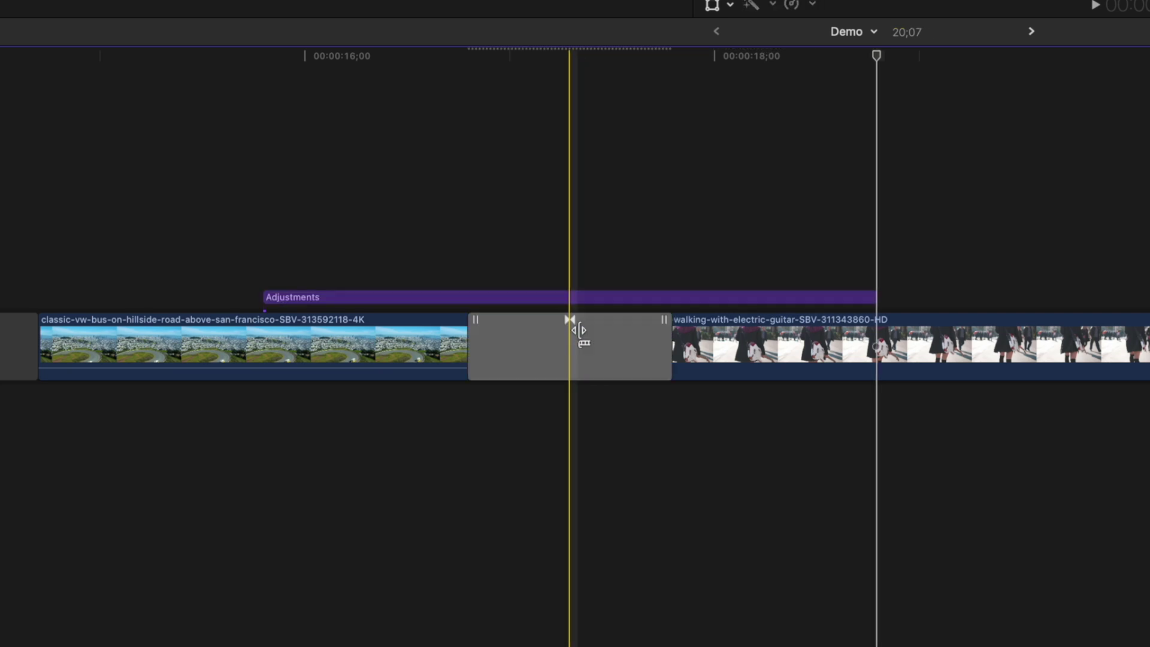